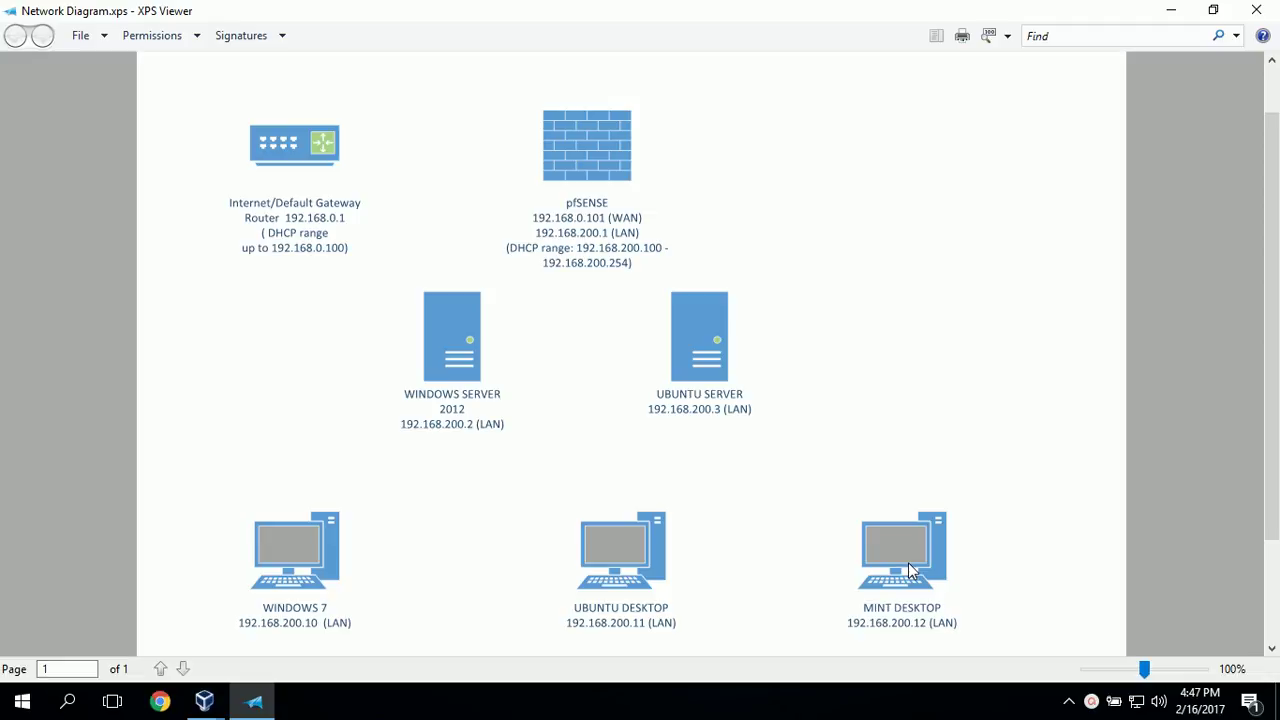
- Switch to VirtualBox Manager and define a new Linux virtual machine named Linux Mint, version Ubuntu (64-bit), with 1024 MB of memory
left_click(204, 700)
left_click(151, 648)
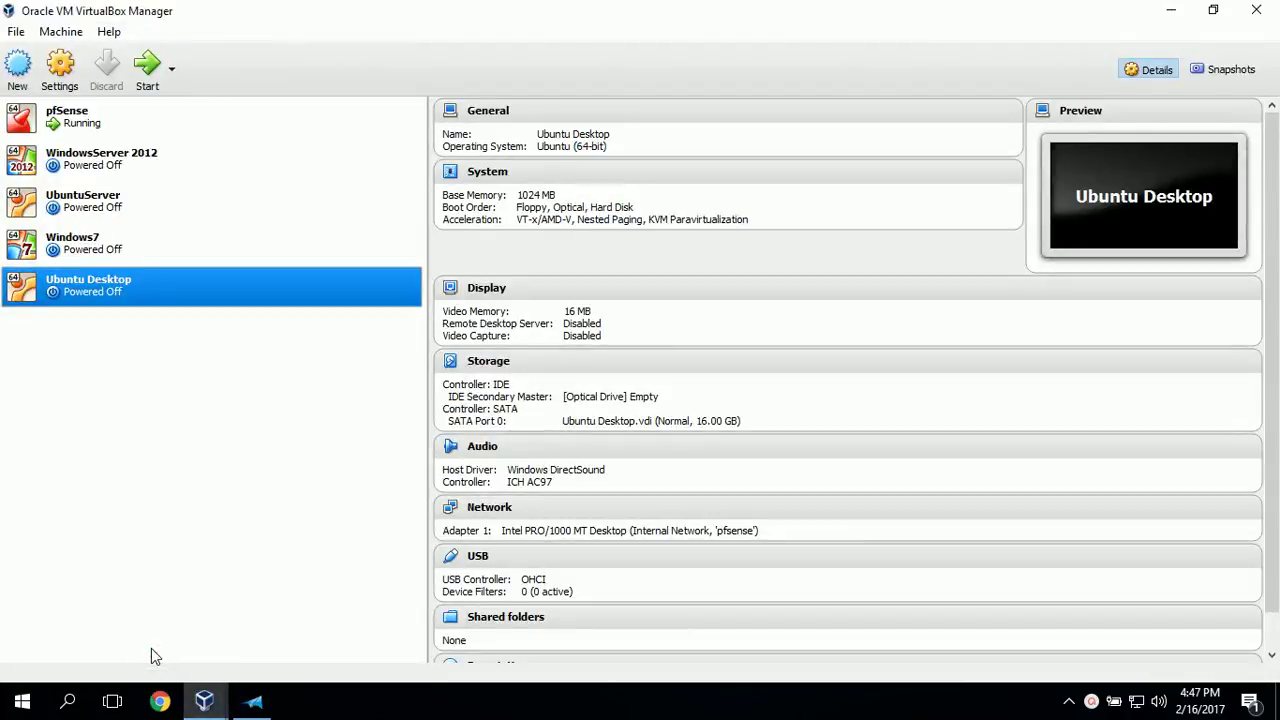
left_click(14, 68)
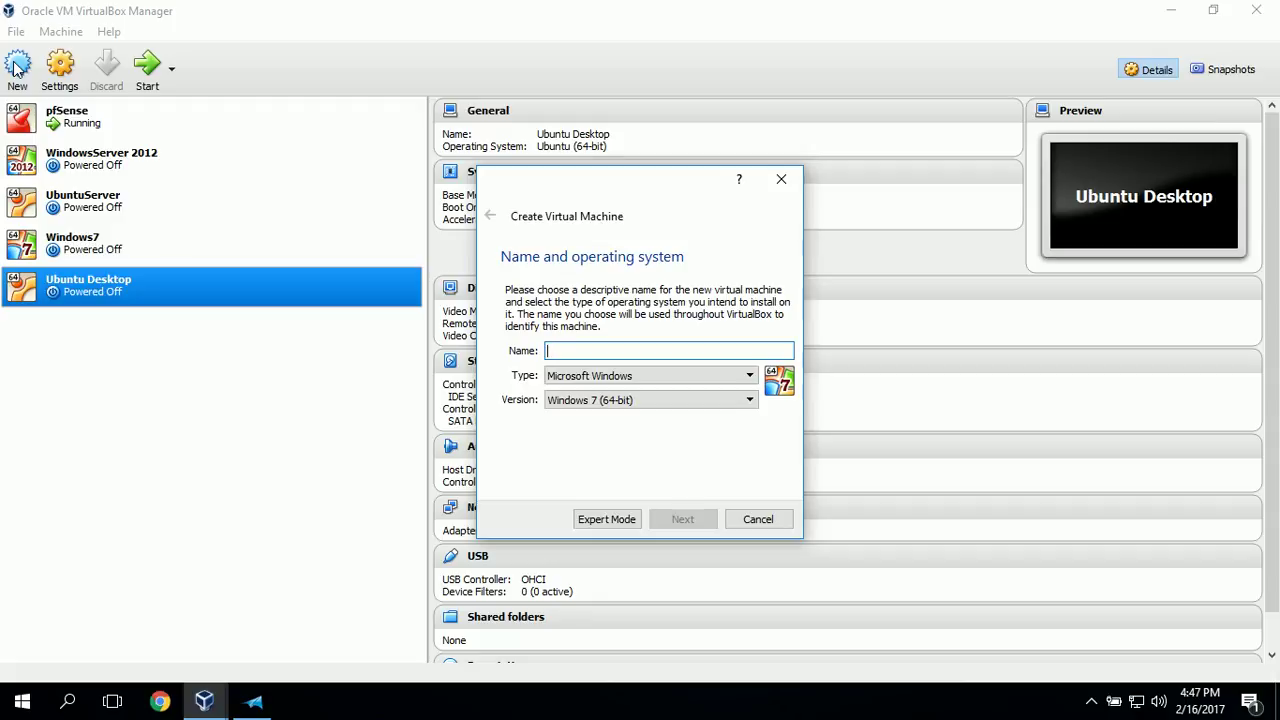
type("Linux Mint")
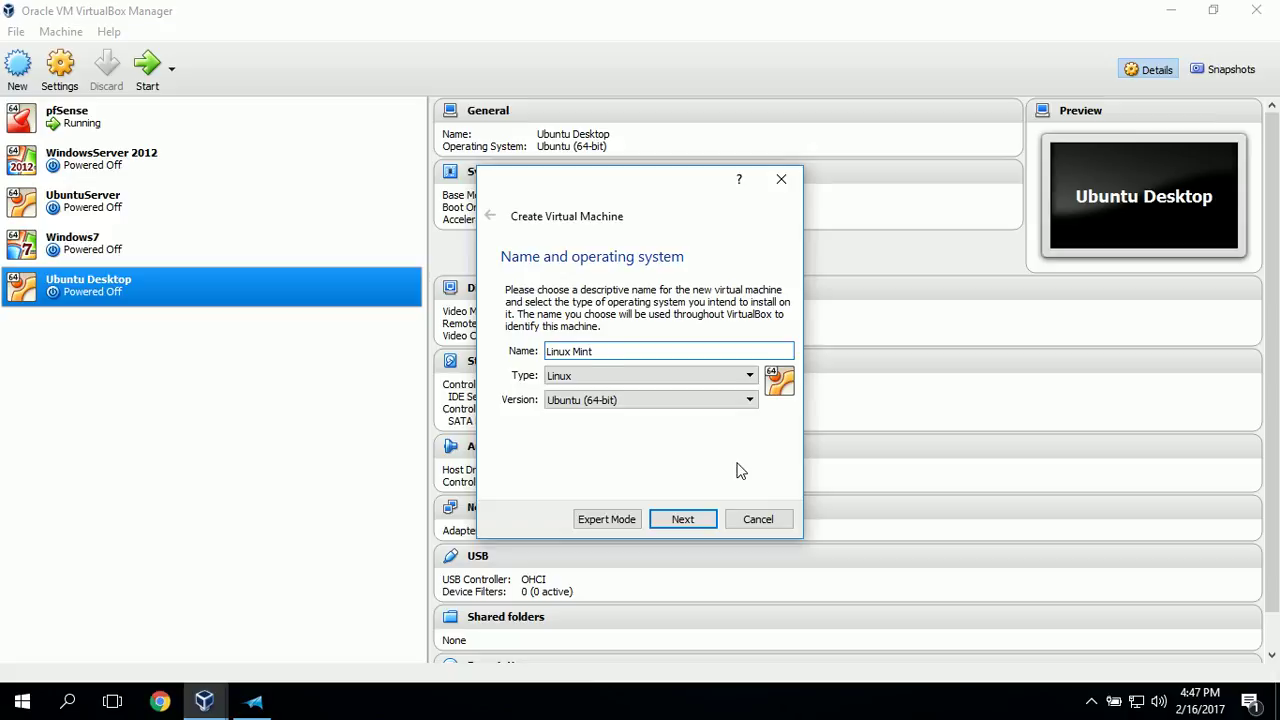
left_click(683, 519)
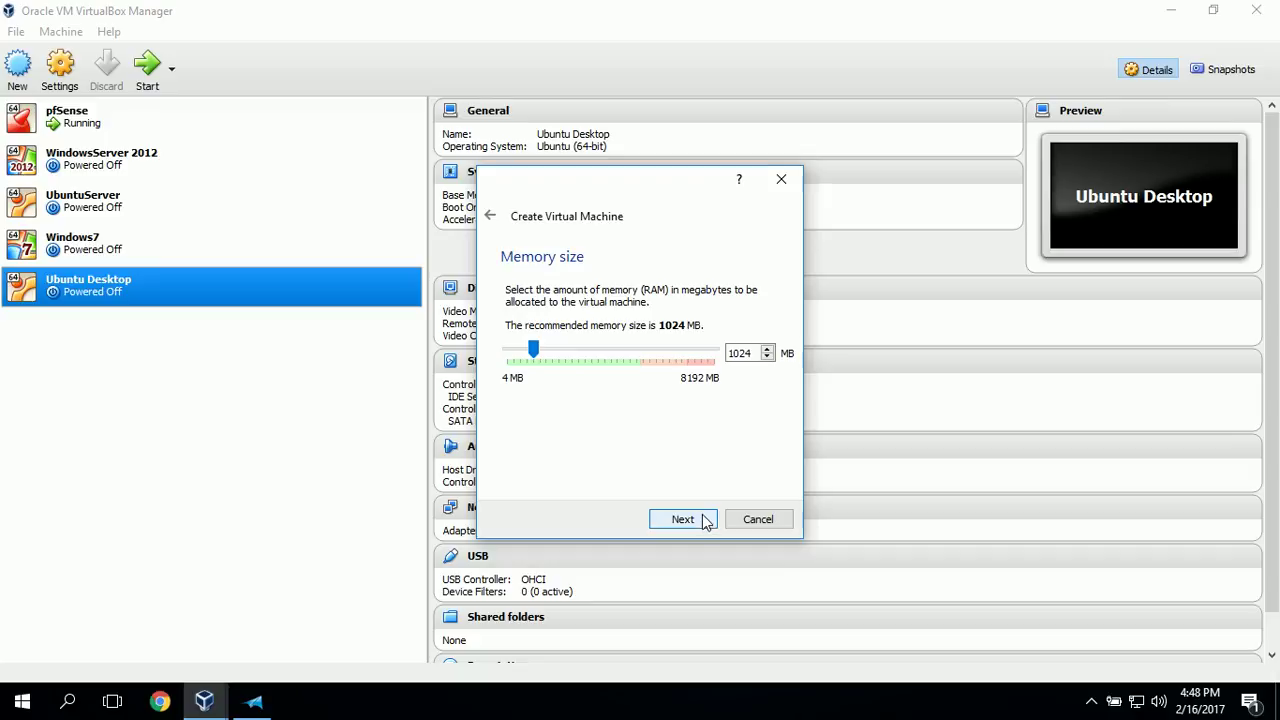
left_click(683, 519)
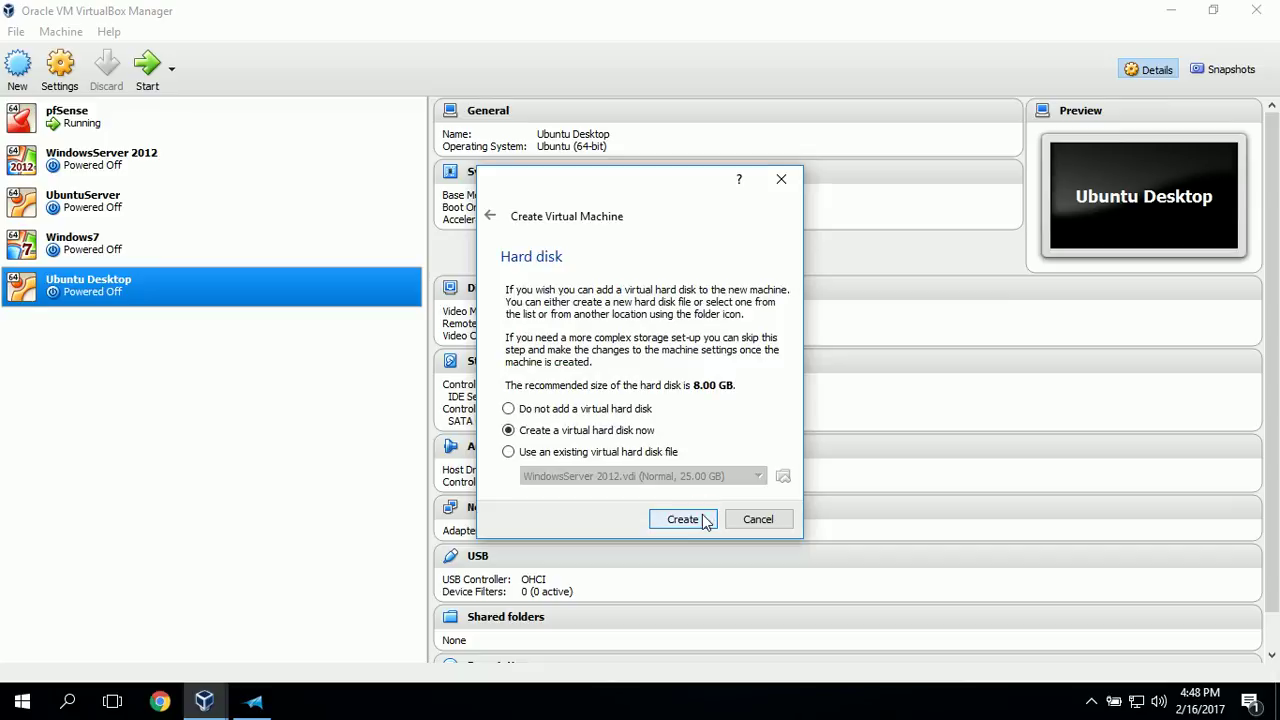
- Create a new dynamically allocated VDI hard disk named Linux Mint with a size of 16 GB for the virtual machine
left_click(683, 519)
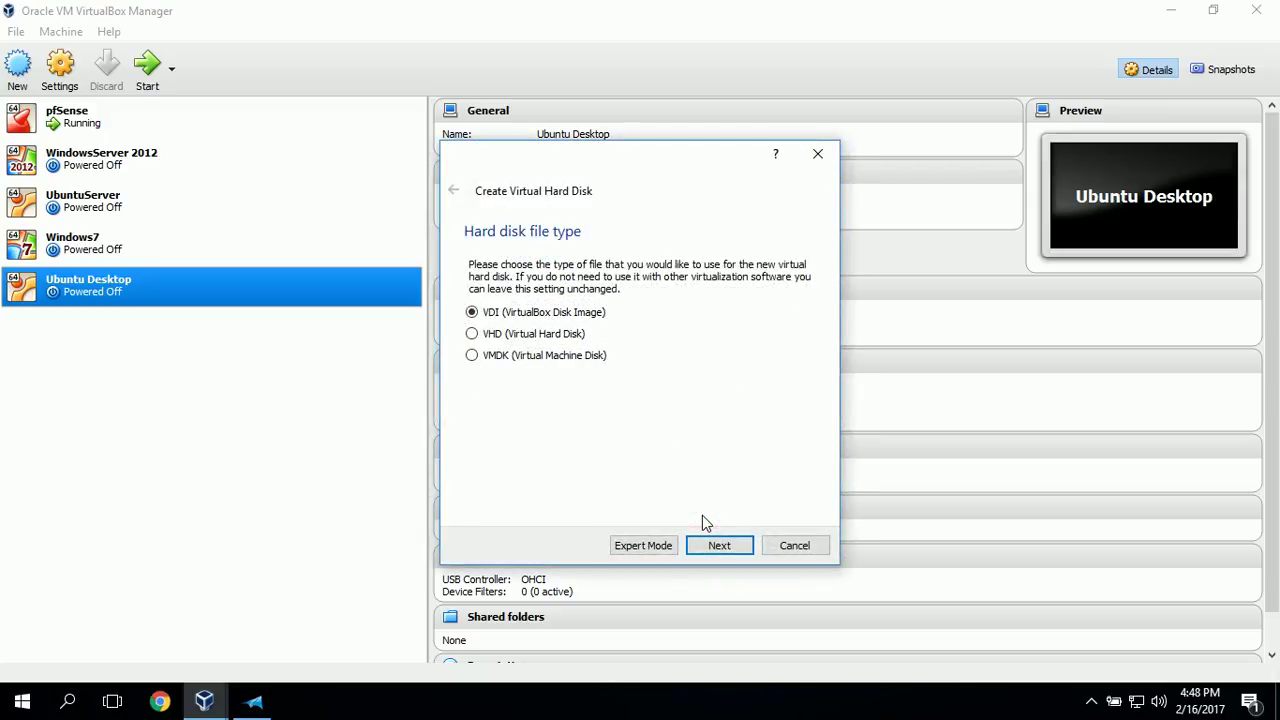
left_click(745, 551)
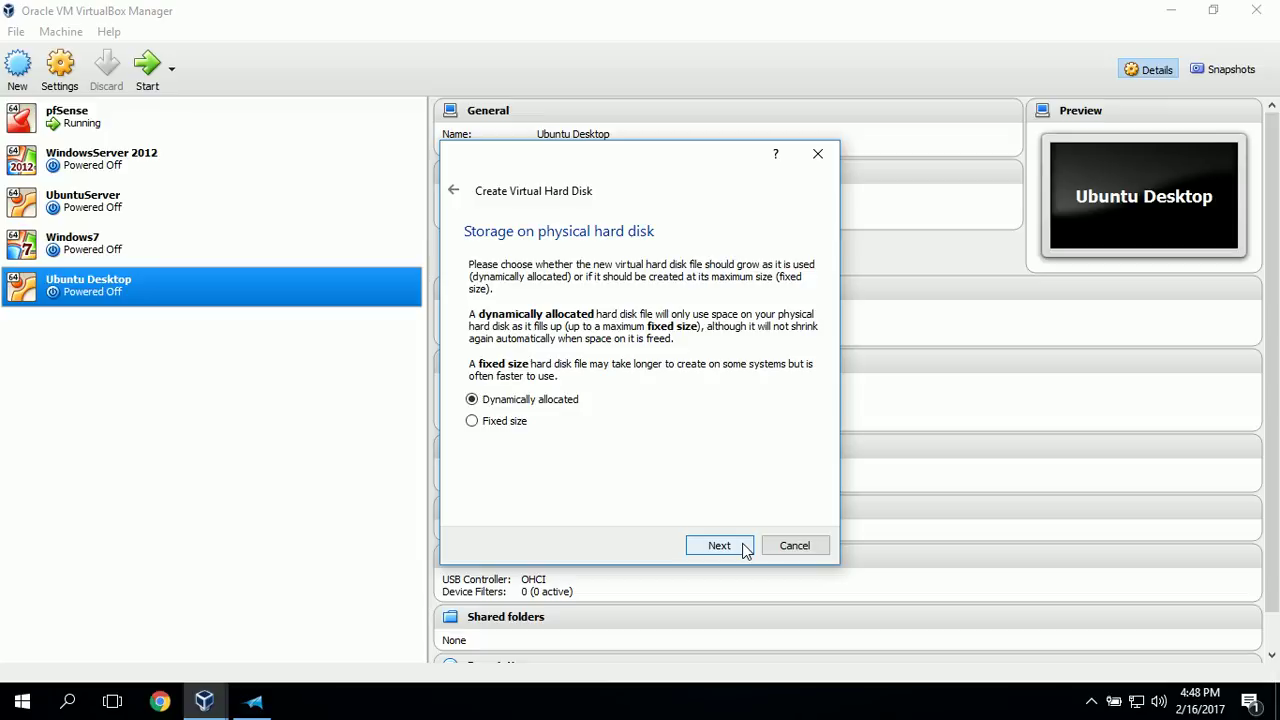
left_click(742, 546)
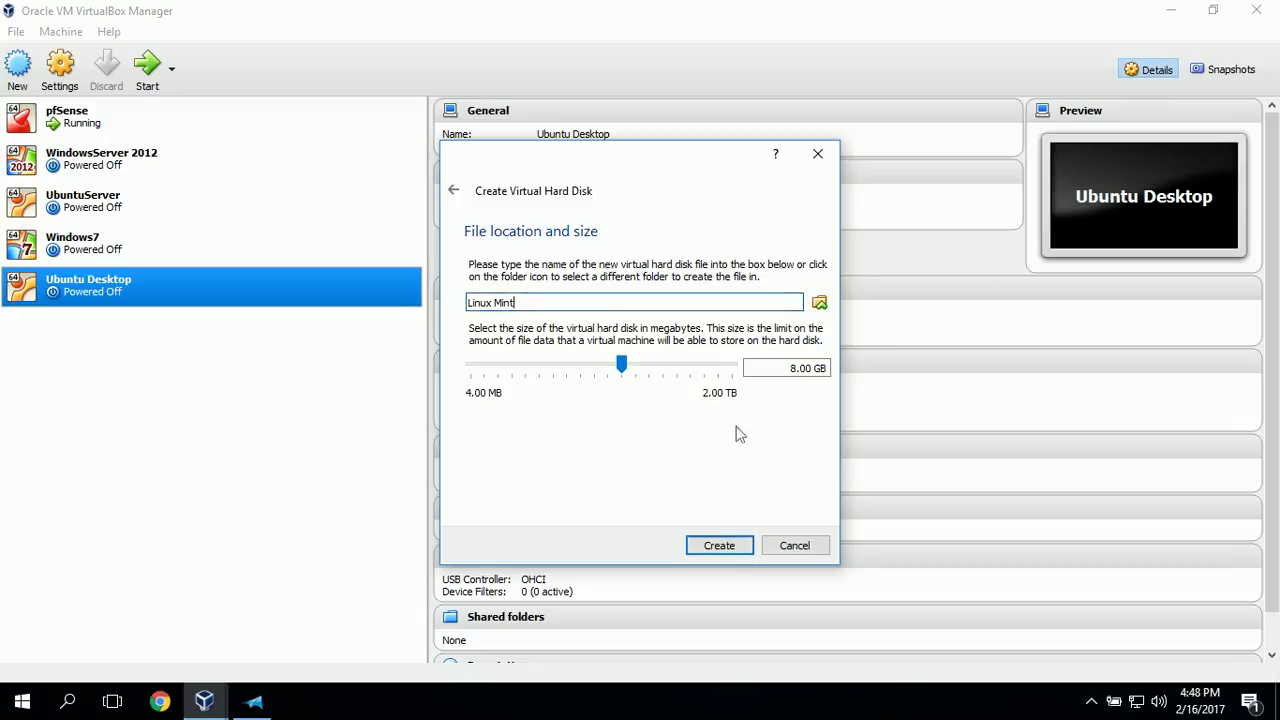
left_click(791, 368)
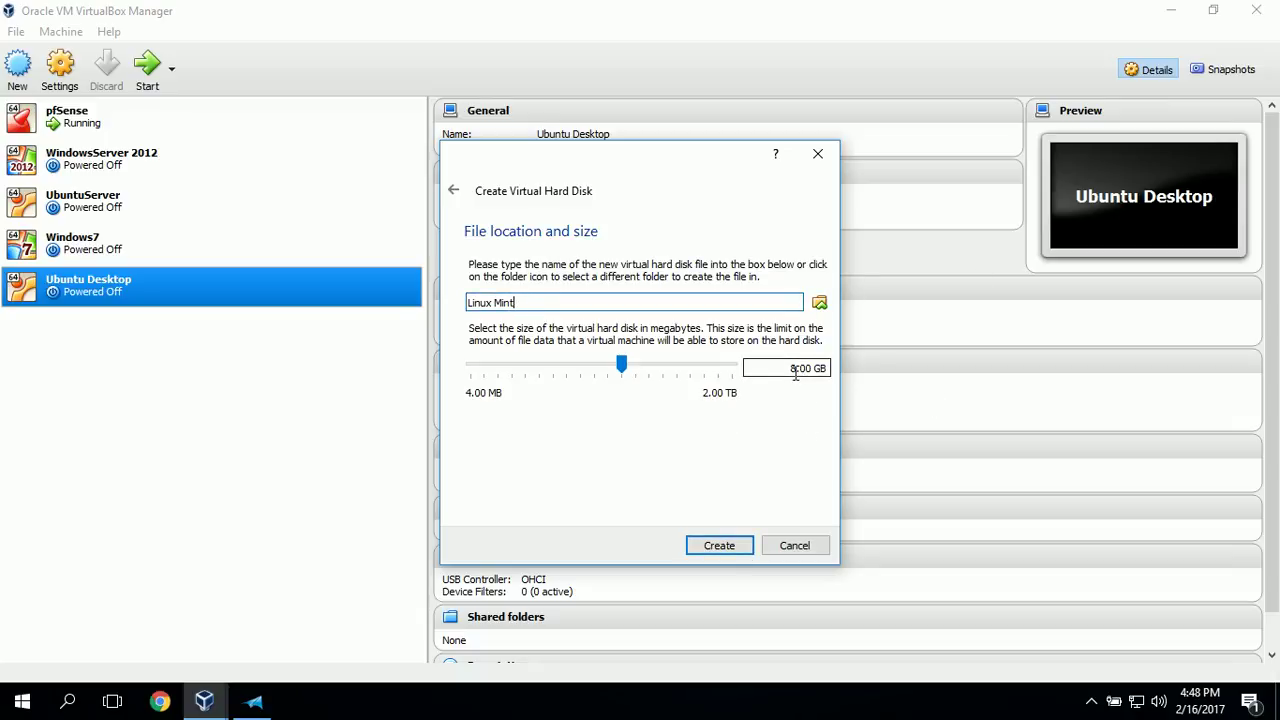
key("Delete")
key("Delete")
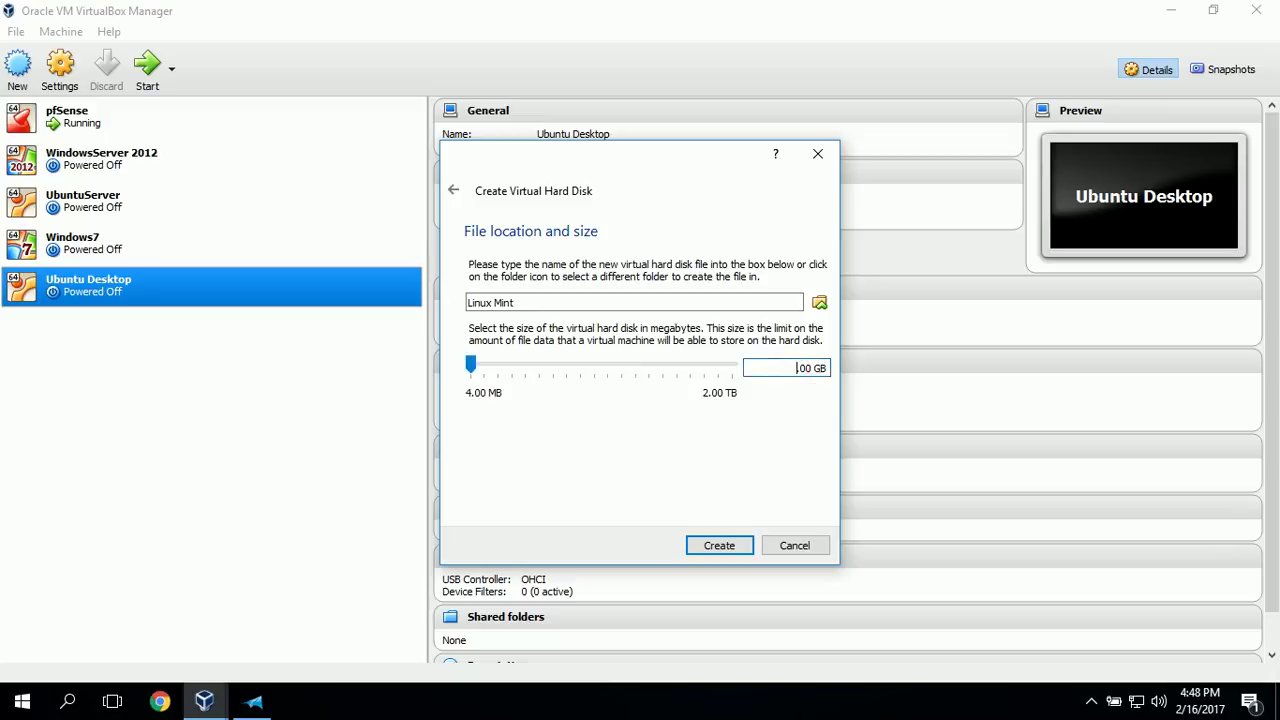
type("16")
left_click(715, 546)
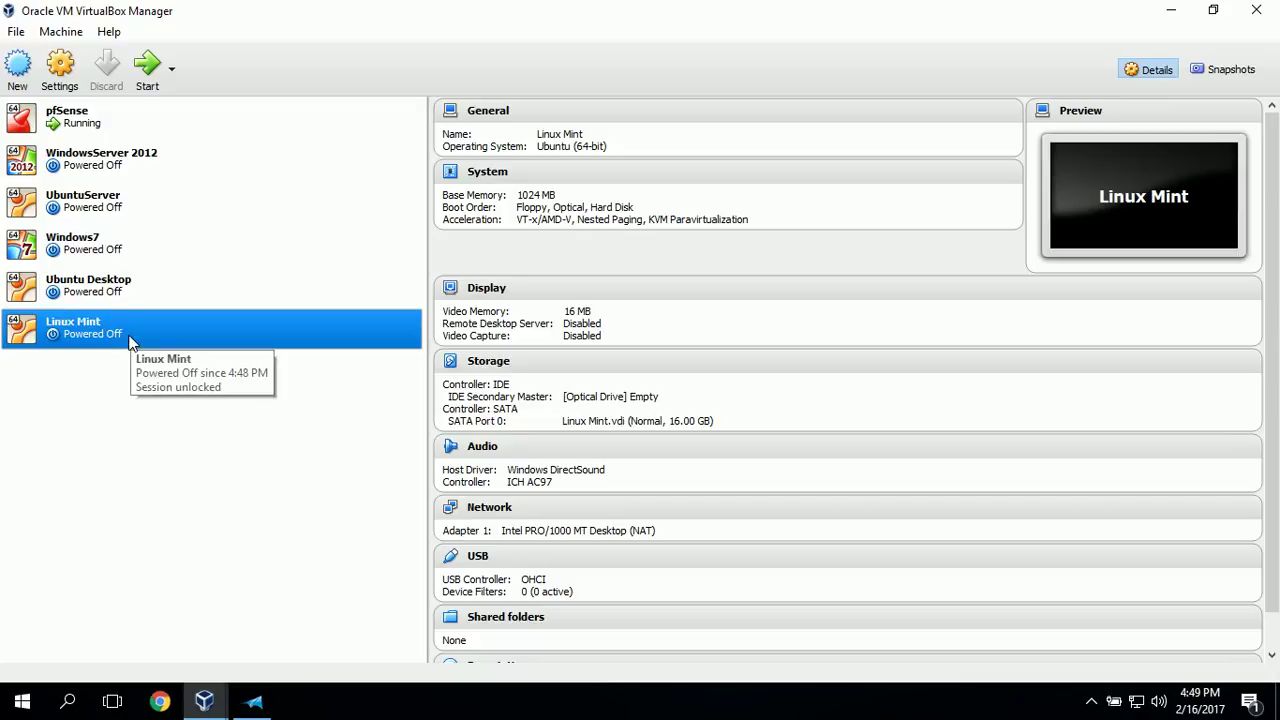
- Attach network Adapter 1 of the Linux Mint machine to the internal network pfsense
left_click(59, 68)
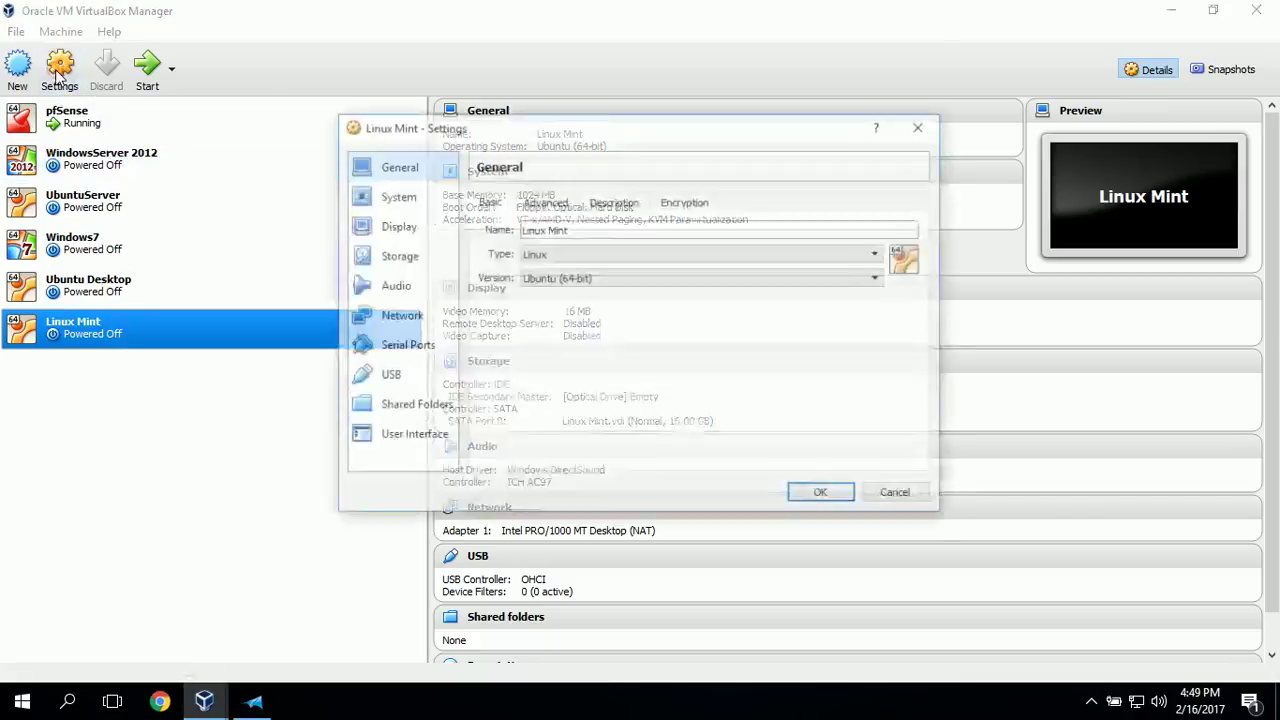
left_click(401, 320)
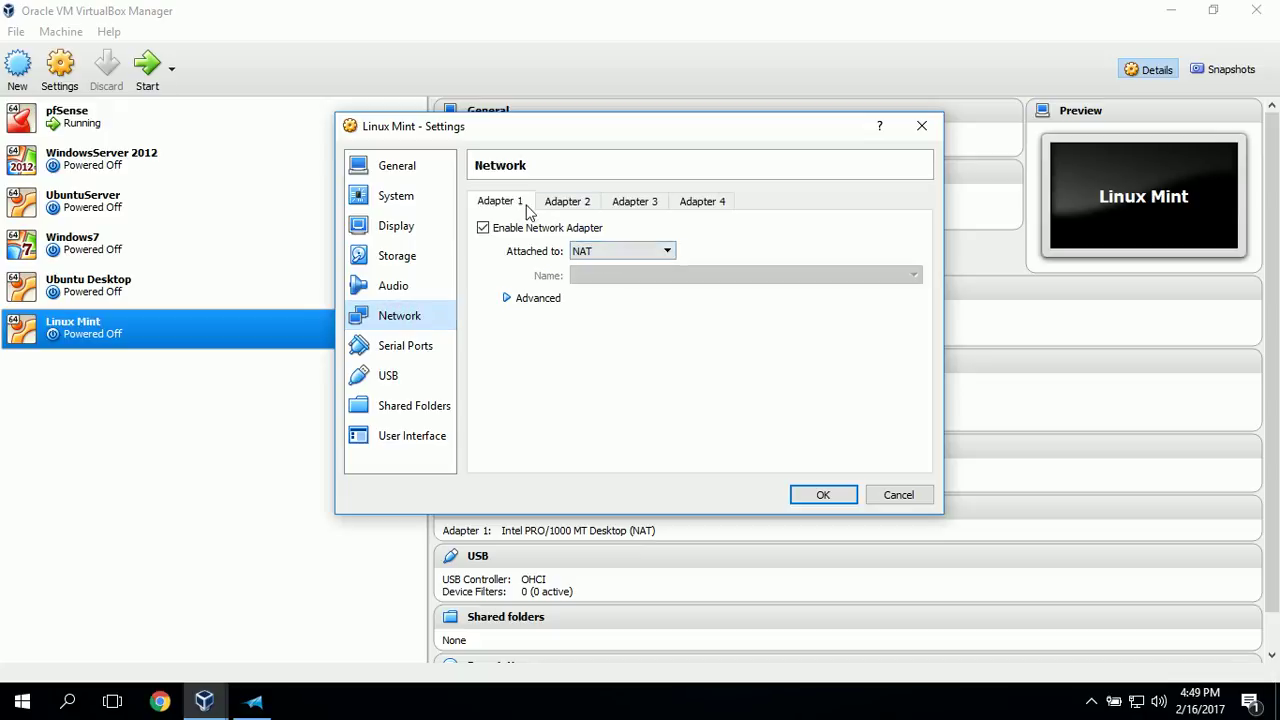
left_click(666, 250)
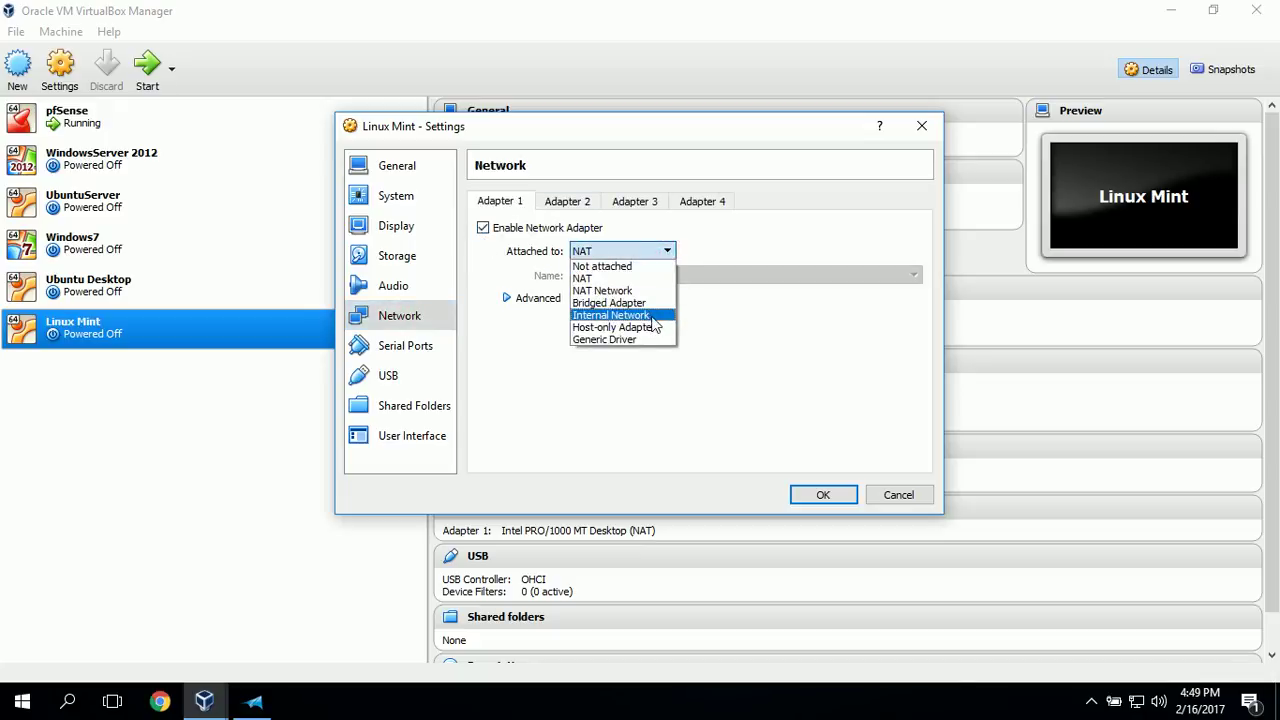
left_click(651, 315)
left_click(917, 284)
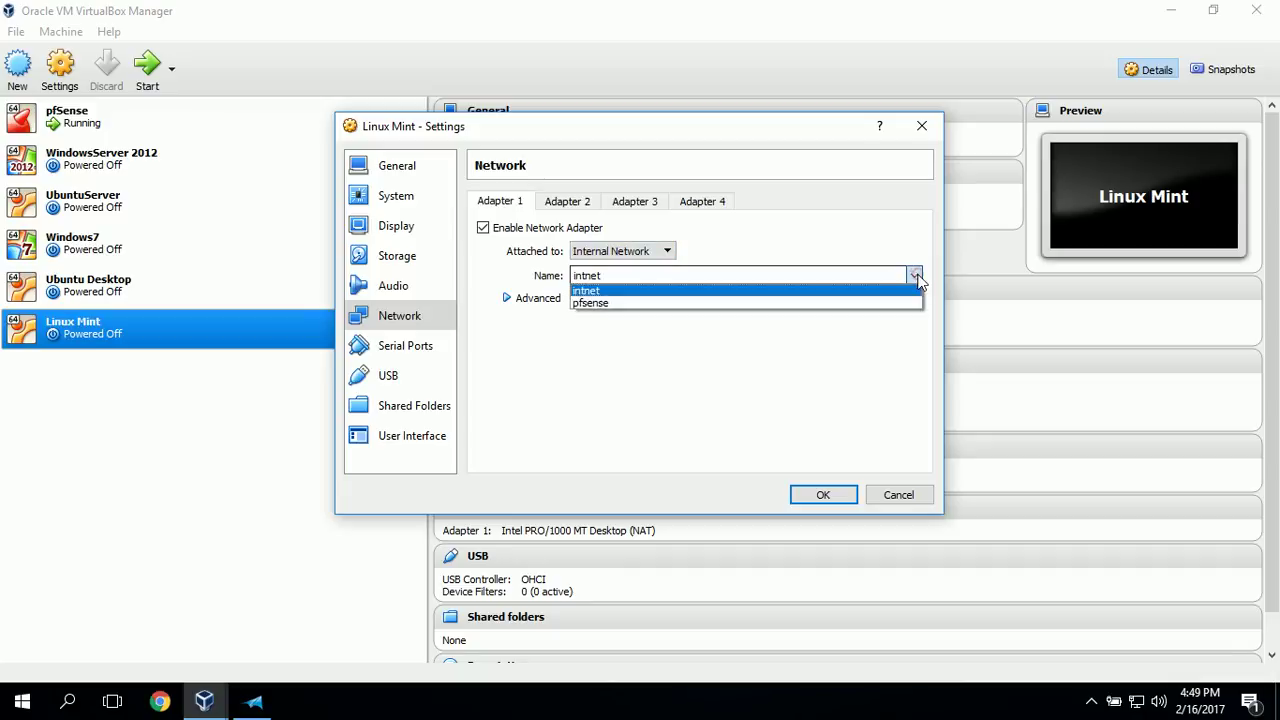
left_click(901, 305)
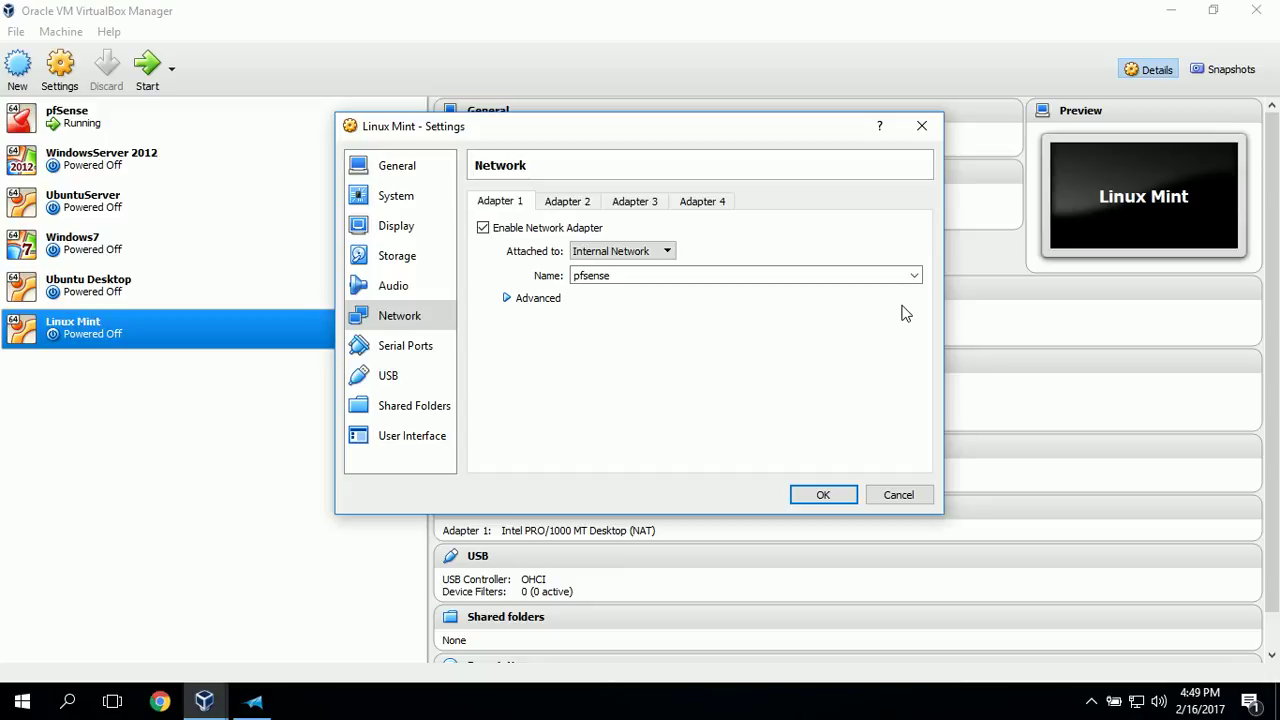
- Load linuxmint-18.1-cinnamon-64bit from the Linux Mint Desktop ISO folder into the empty IDE optical drive and save the machine settings
left_click(380, 265)
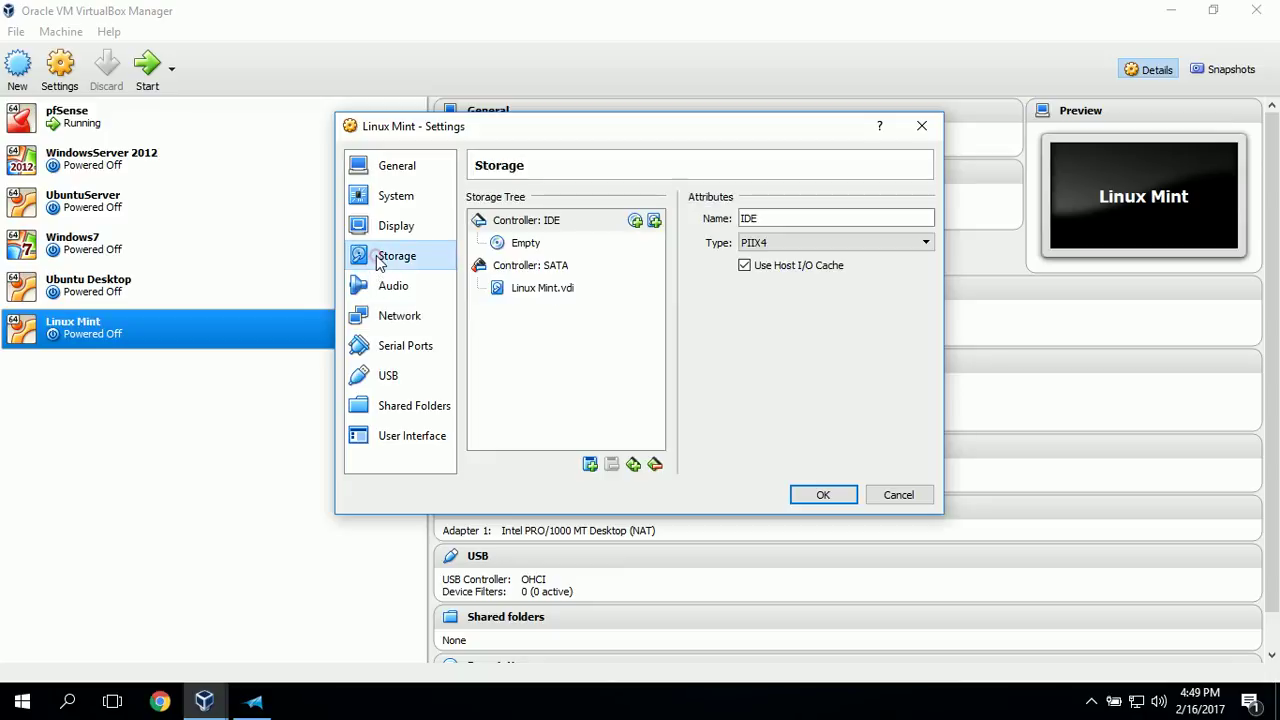
left_click(527, 246)
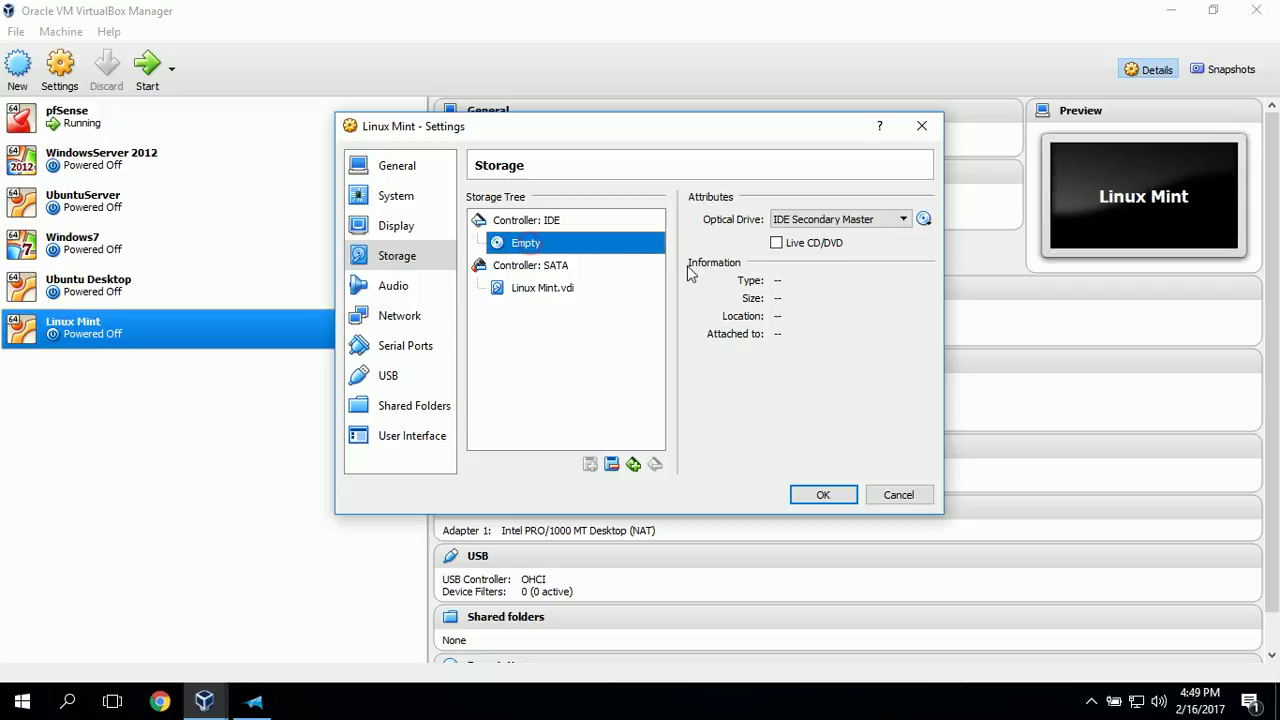
left_click(924, 219)
left_click(963, 246)
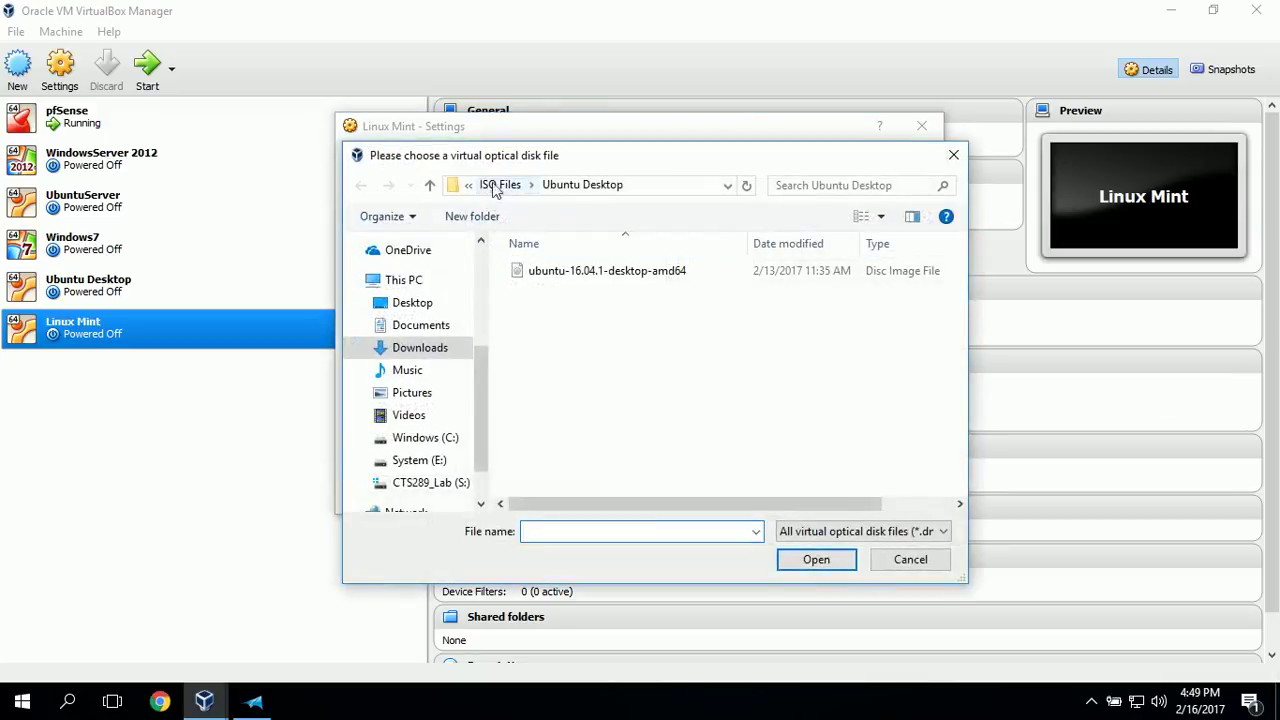
left_click(493, 190)
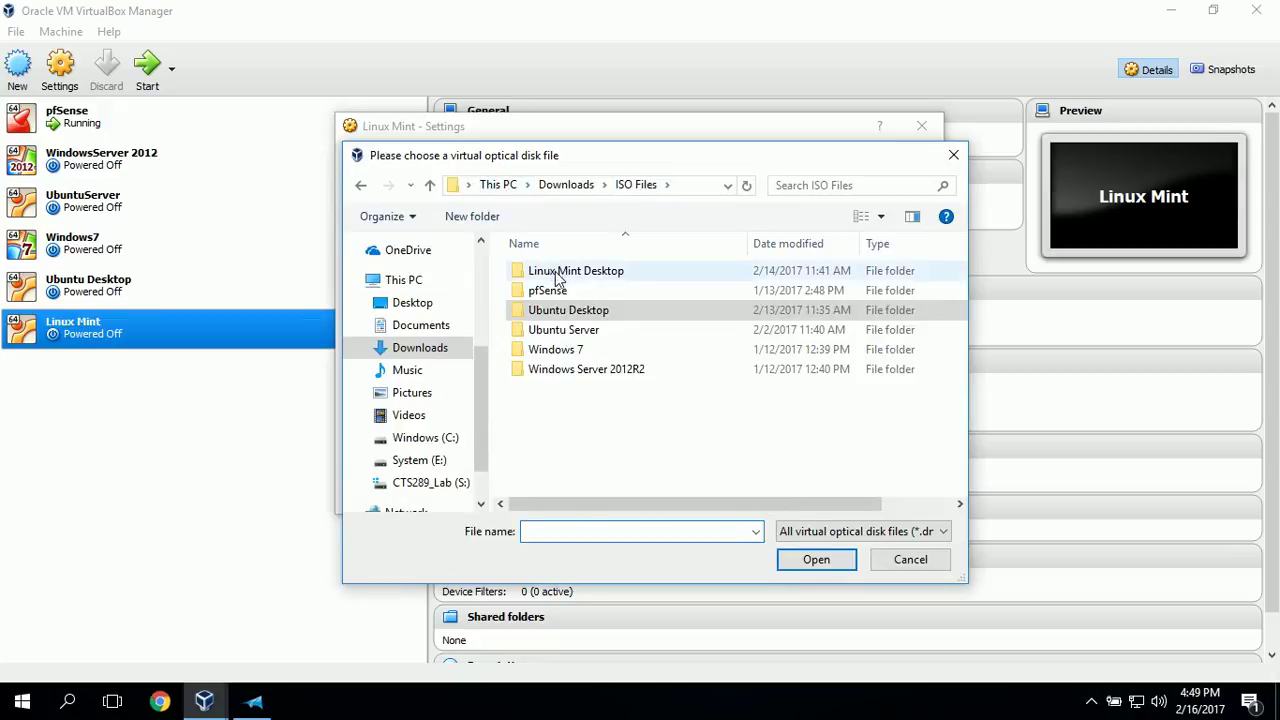
double_click(592, 272)
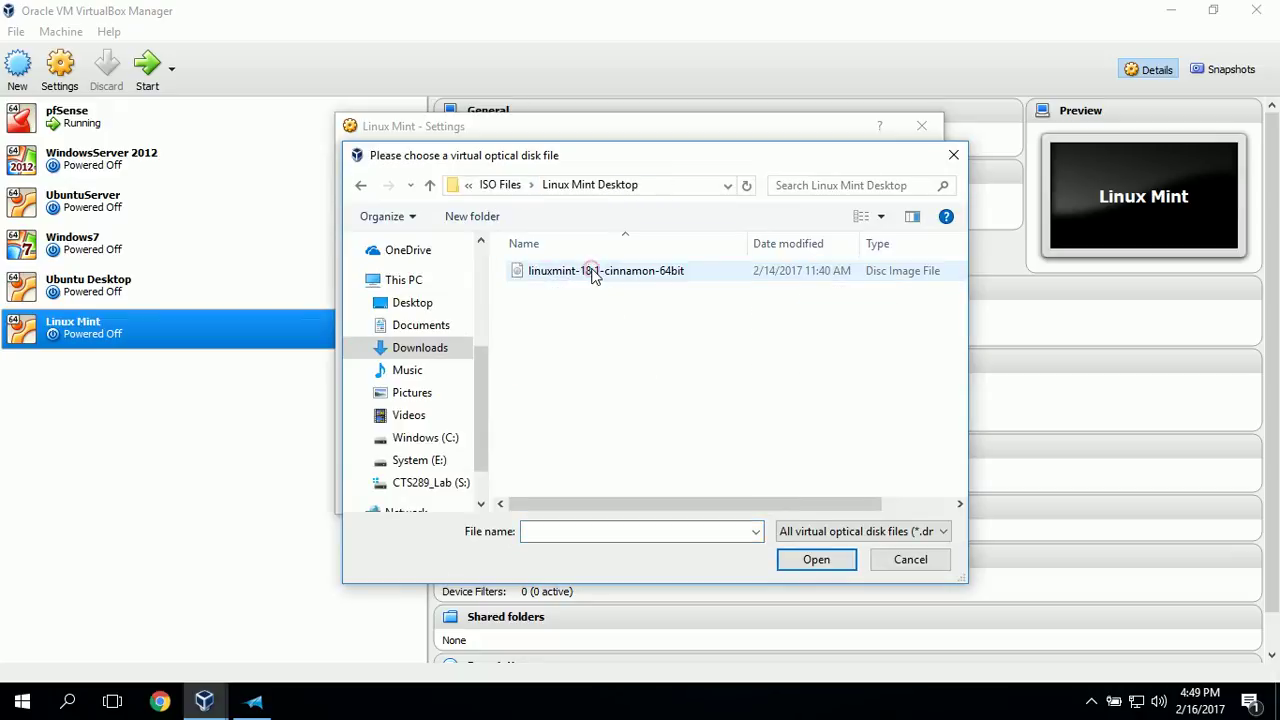
left_click(592, 271)
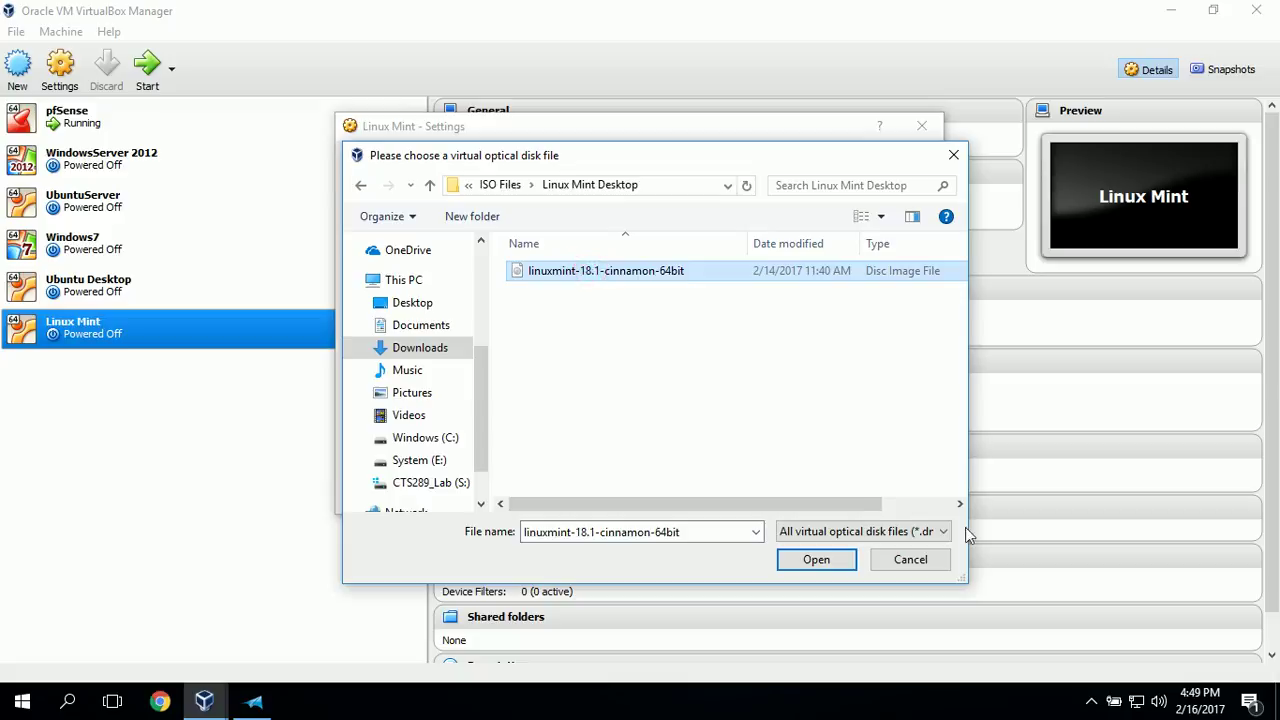
left_click(818, 562)
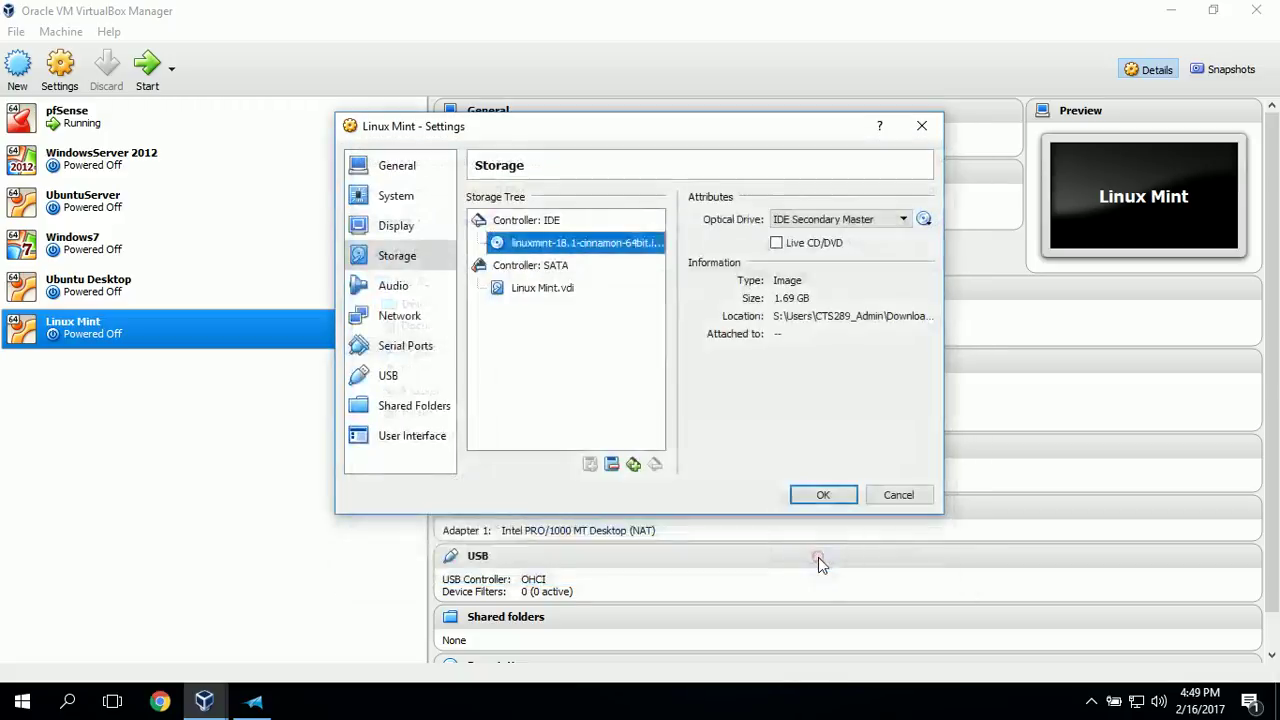
left_click(822, 497)
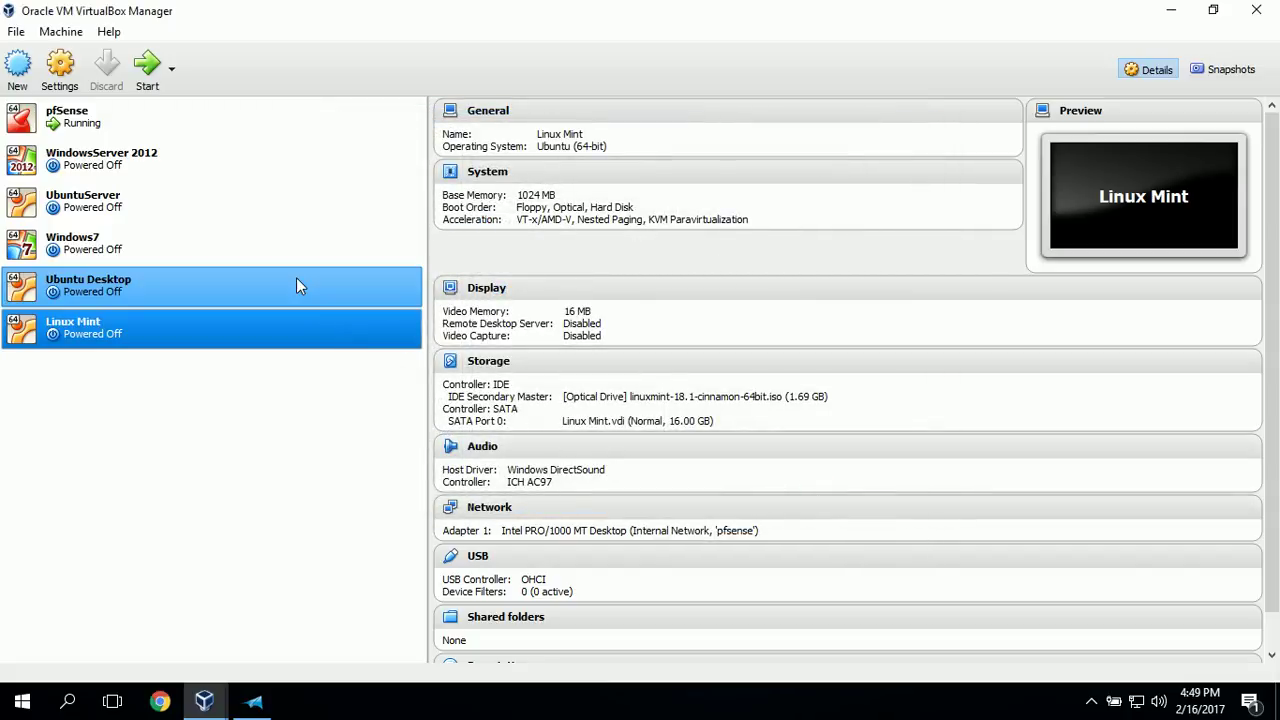
- Start the Linux Mint virtual machine, dismiss the keyboard capture notice and maximize its window
left_click(141, 80)
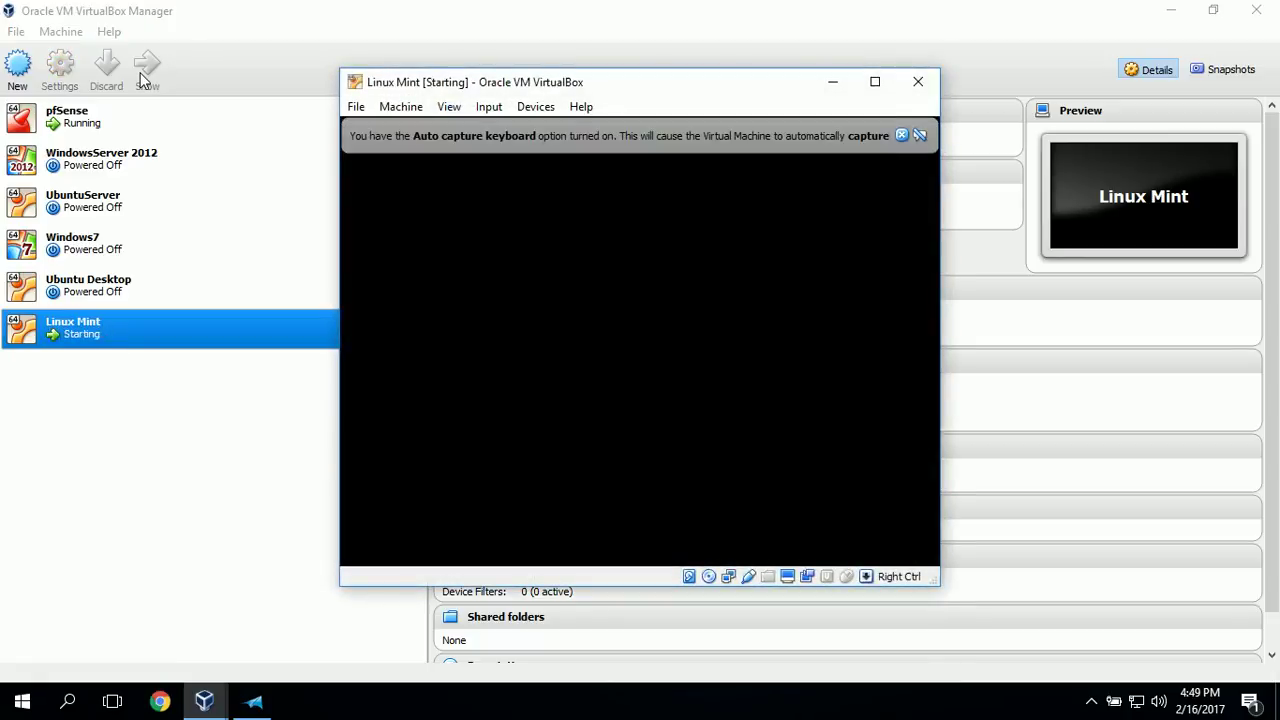
left_click(900, 135)
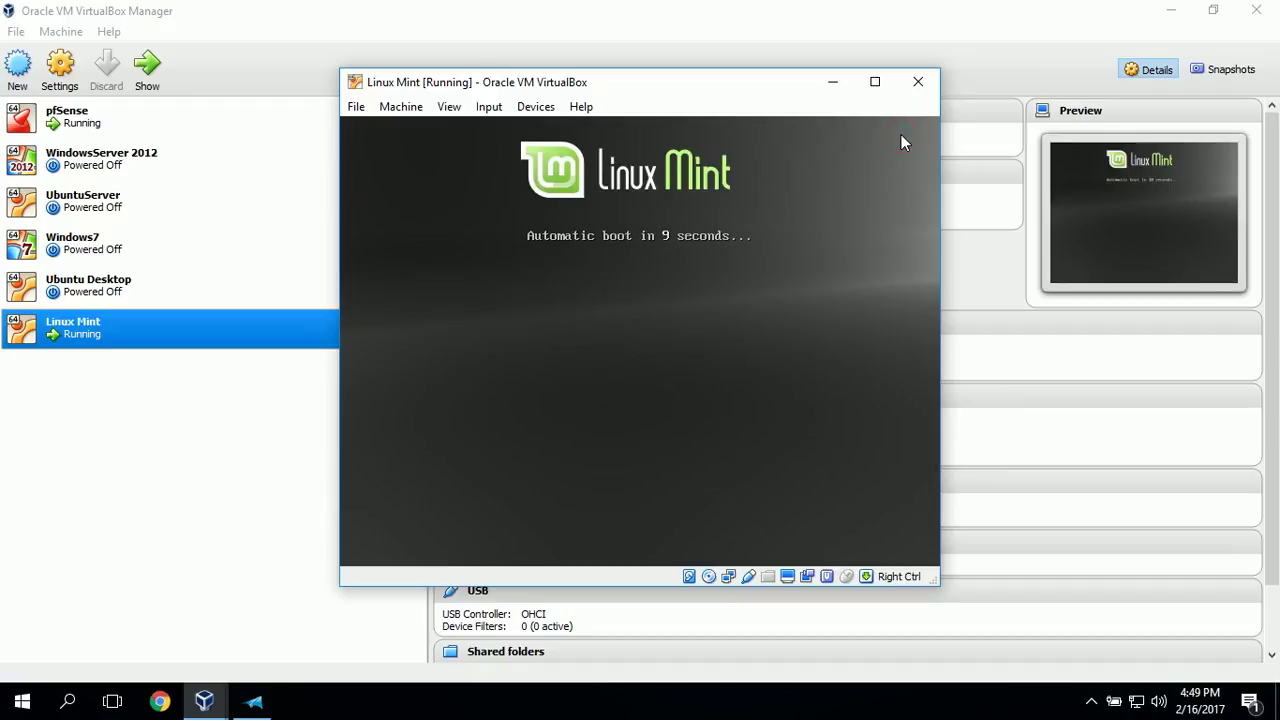
left_click(879, 86)
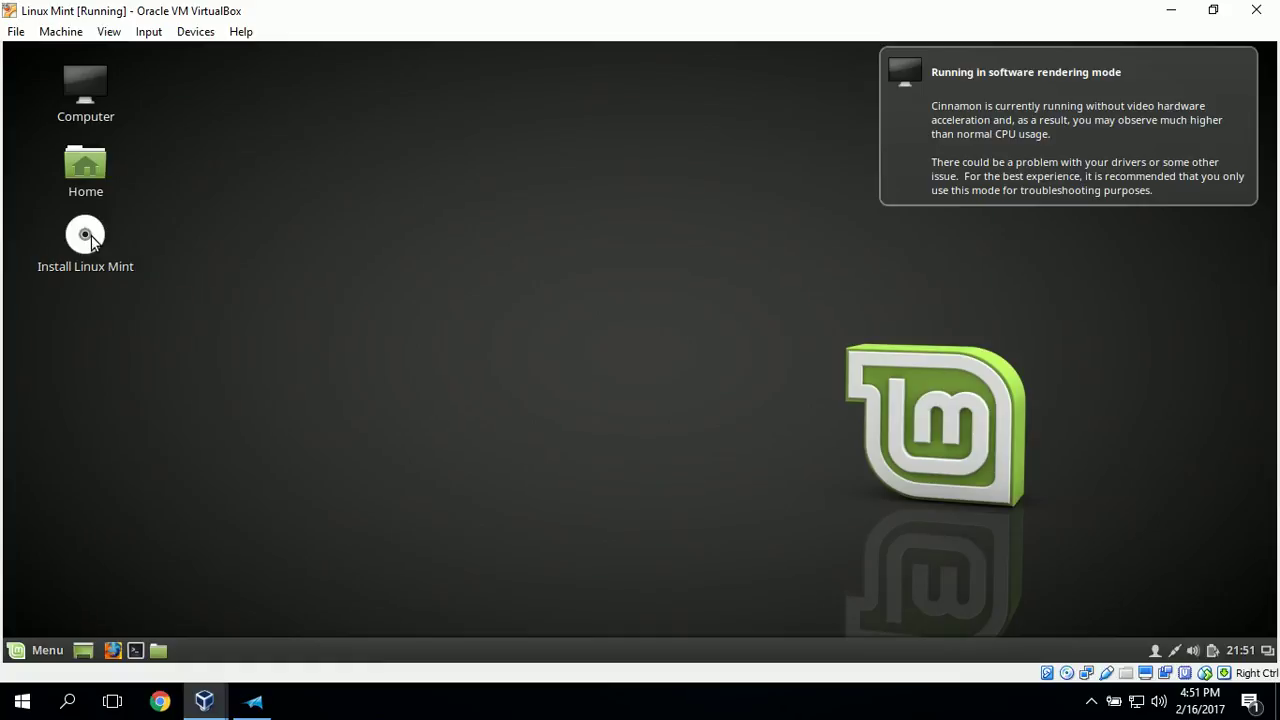
- Launch the Linux Mint installer from the live desktop and accept English as the installation language
left_click(85, 240)
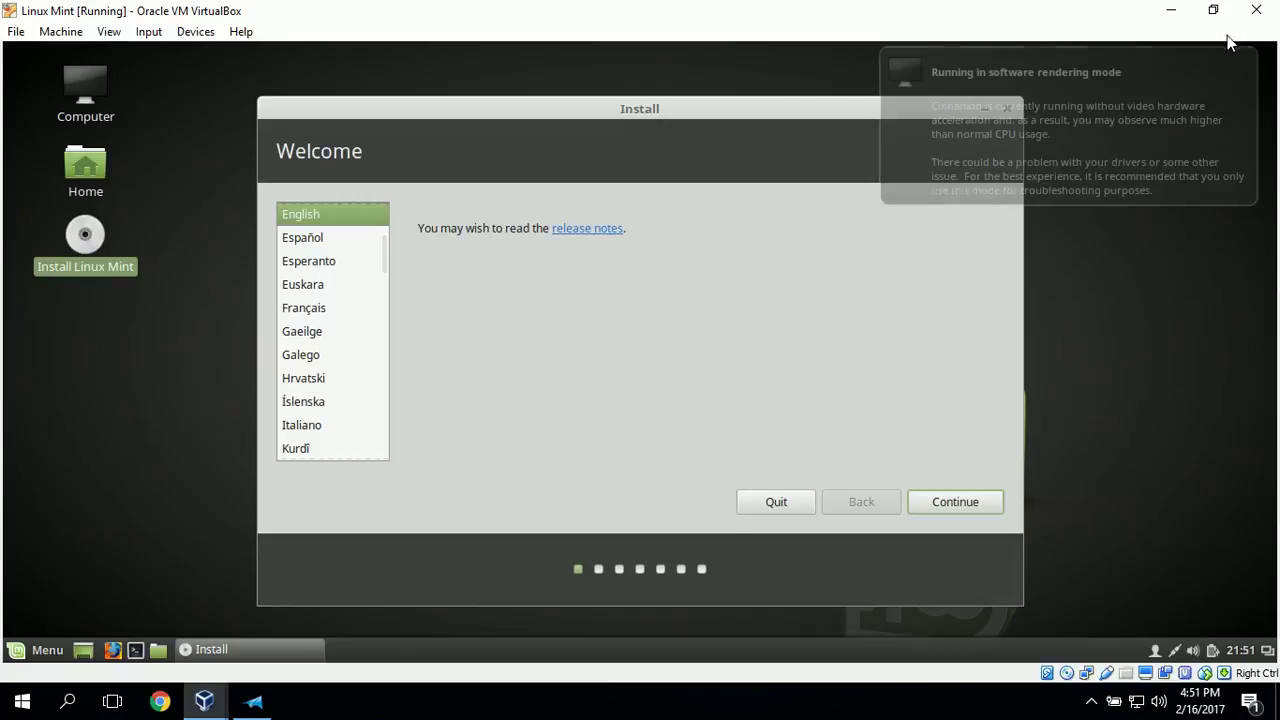
left_click(1216, 95)
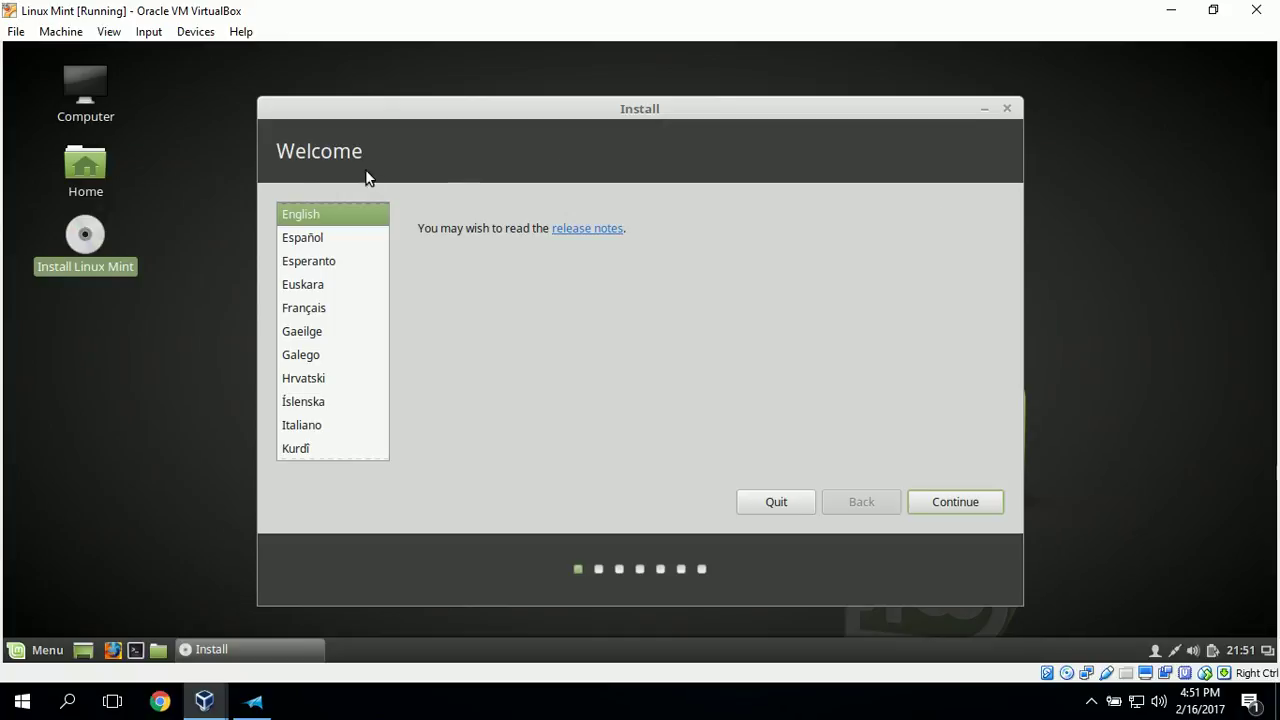
left_click(955, 504)
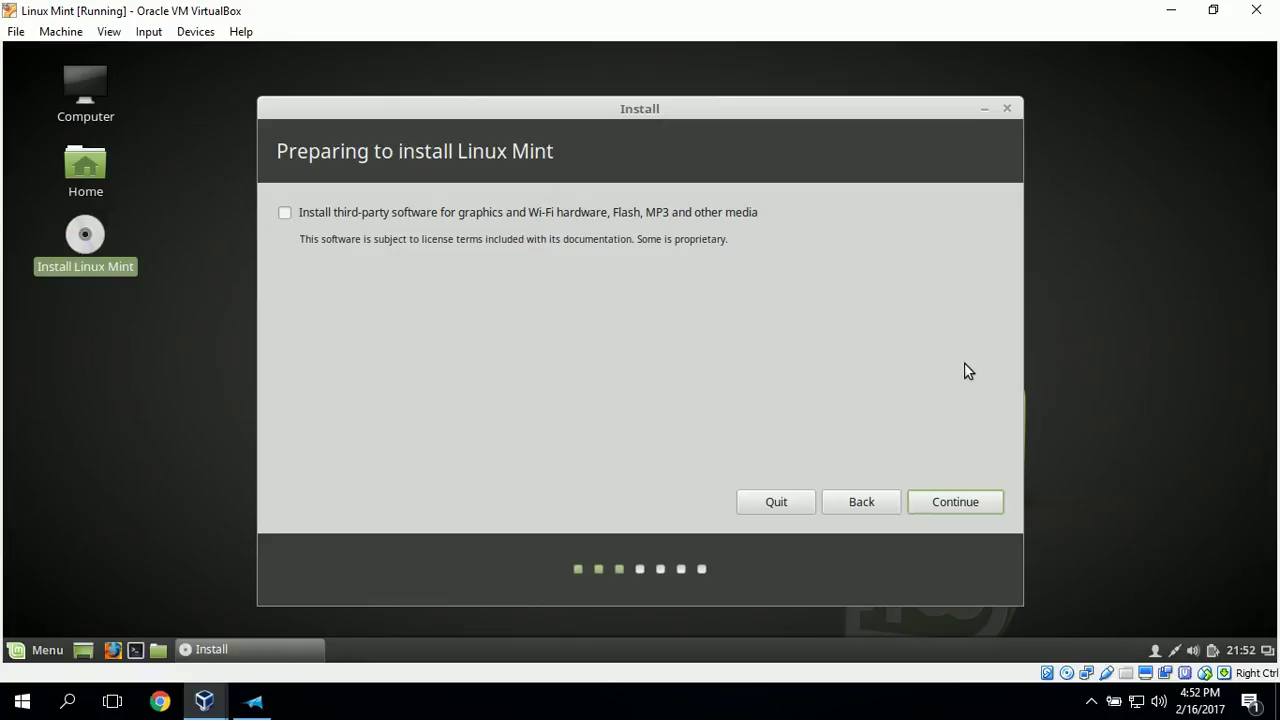
- Skip the third-party software, choose to erase the disk and install Linux Mint, and approve writing the partition changes
left_click(976, 501)
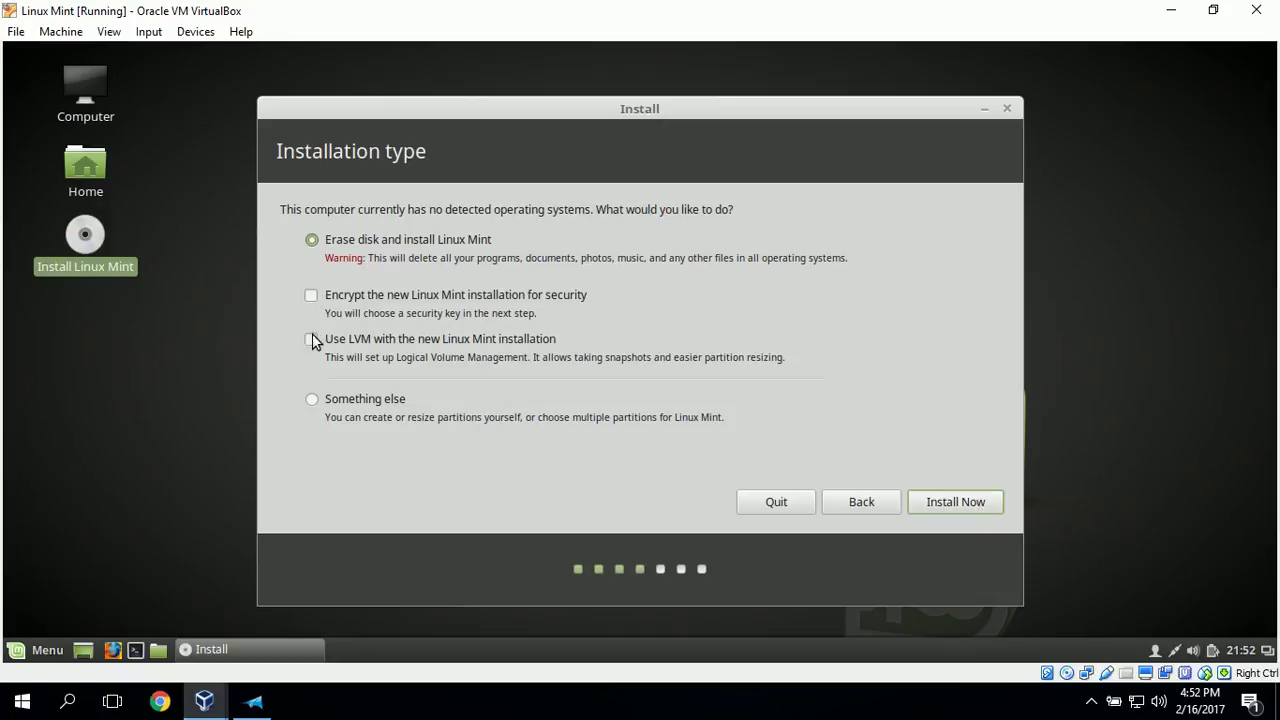
left_click(991, 503)
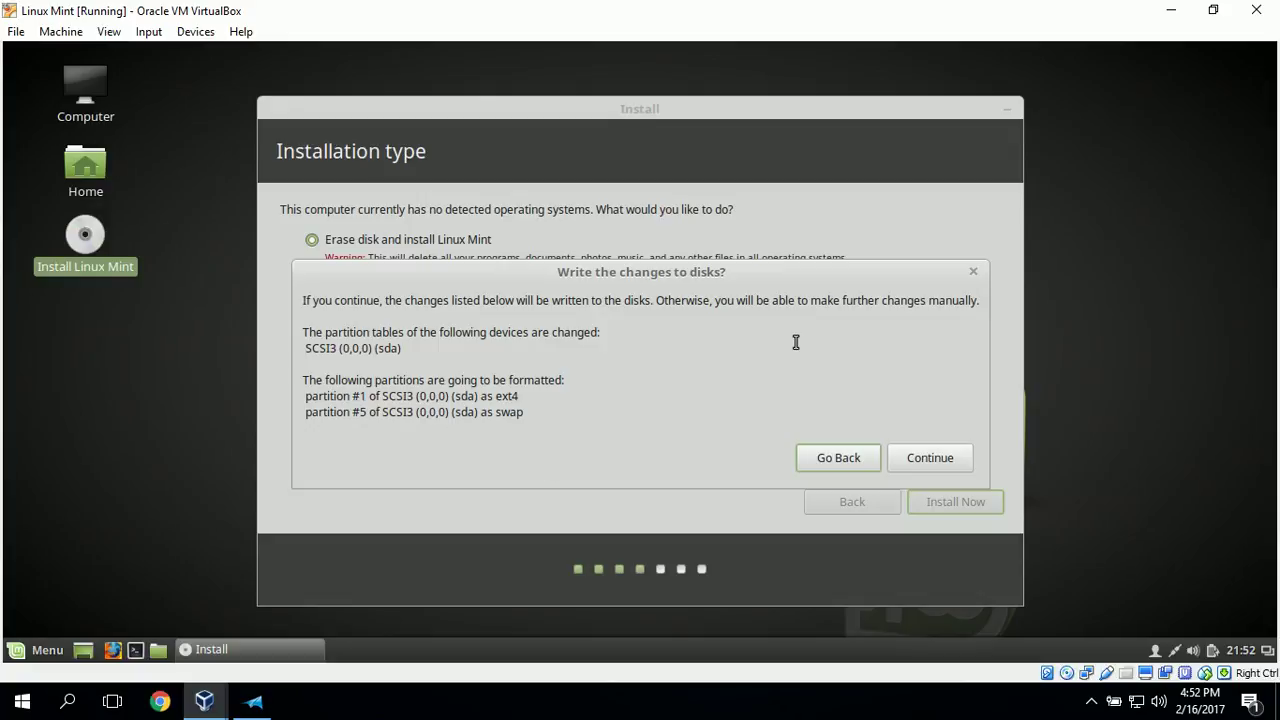
left_click(956, 456)
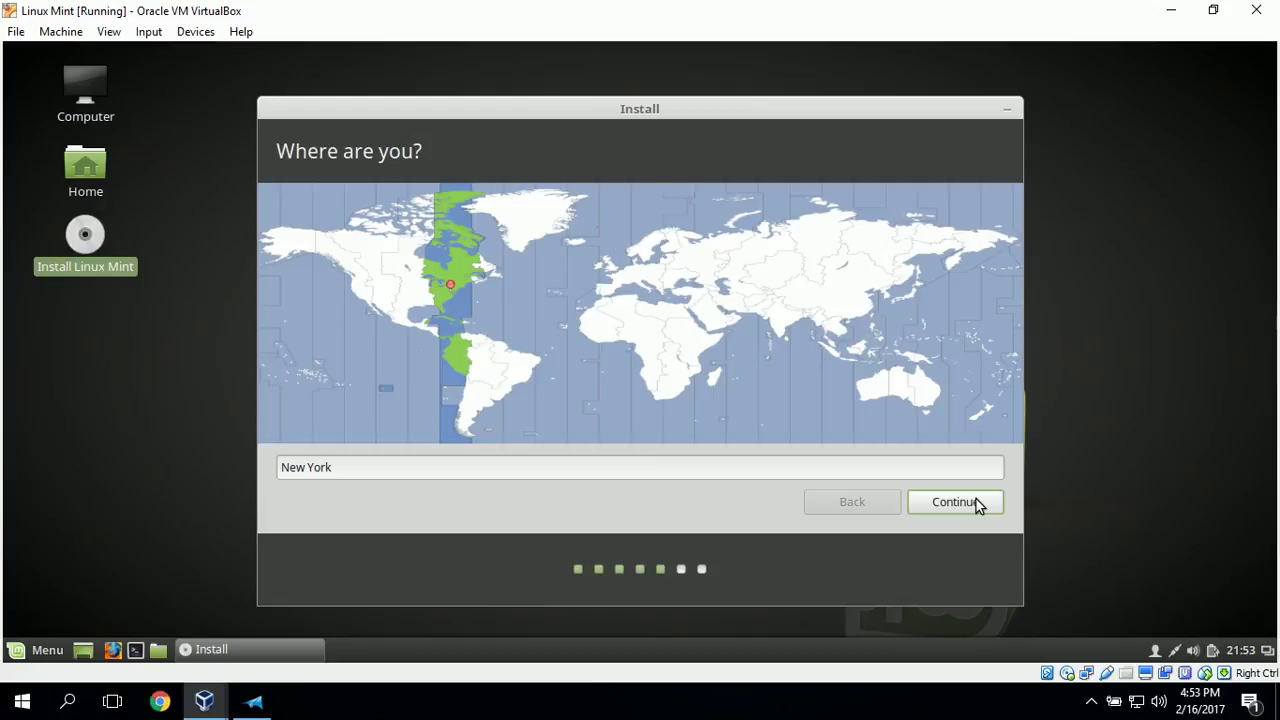
- Accept New York as the location and English (US) as the keyboard layout
left_click(955, 502)
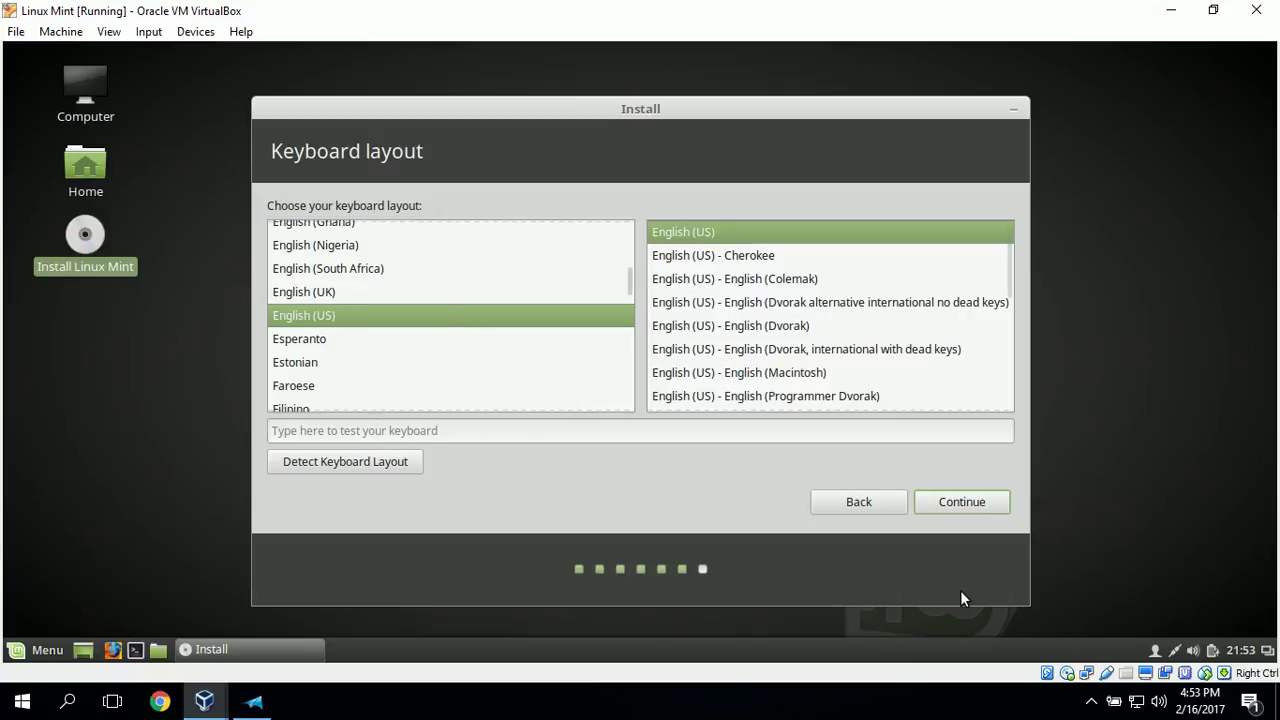
left_click(990, 507)
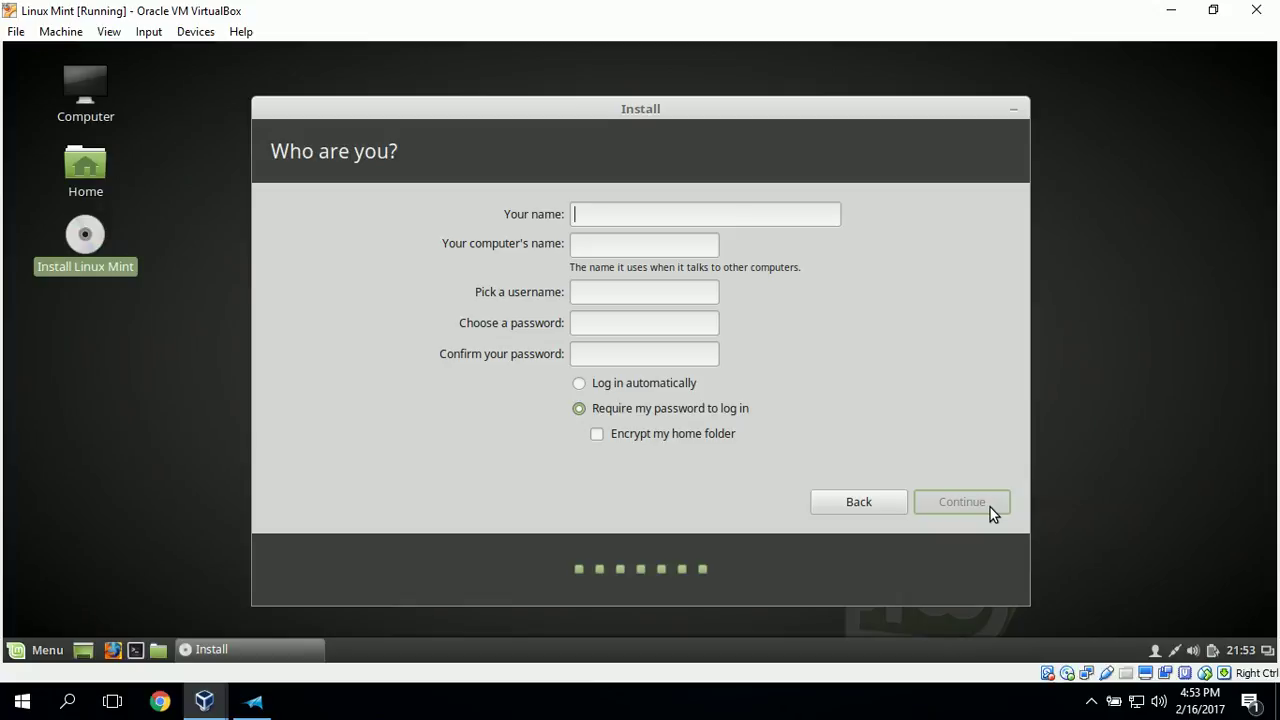
- Enter the account holder's full name and set the computer's name to LinuxMint
type("G")
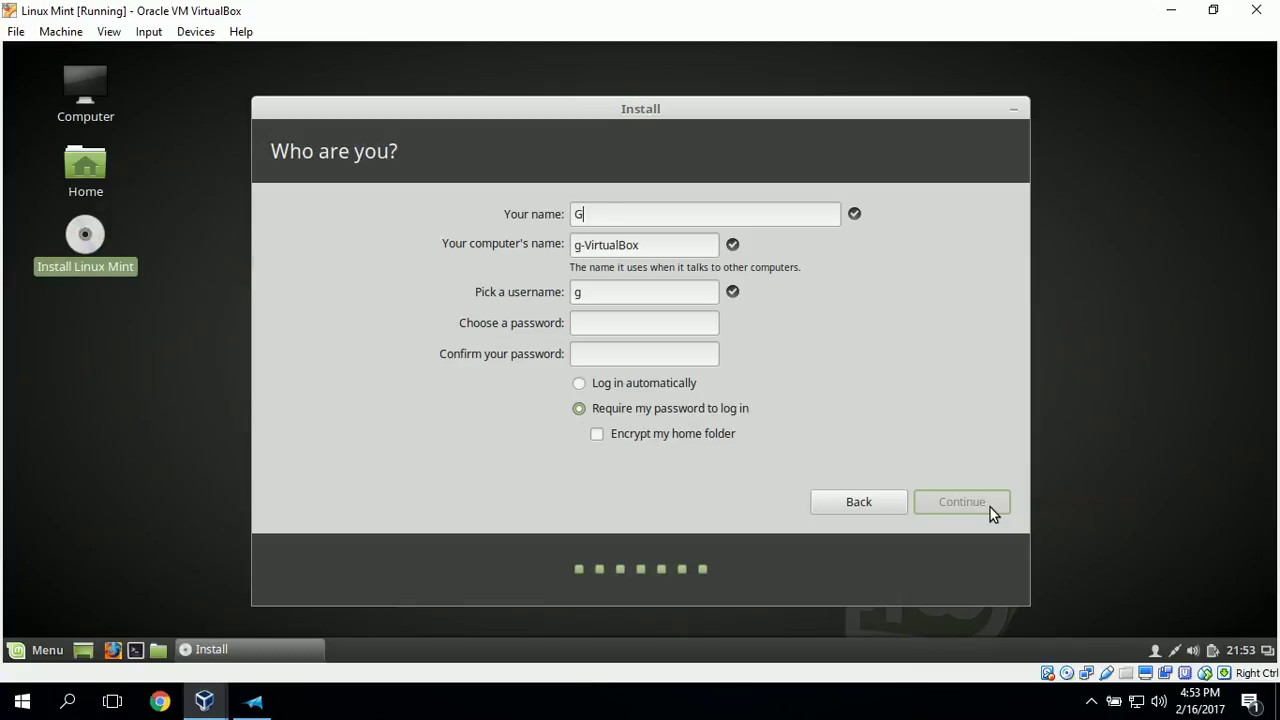
type("erald")
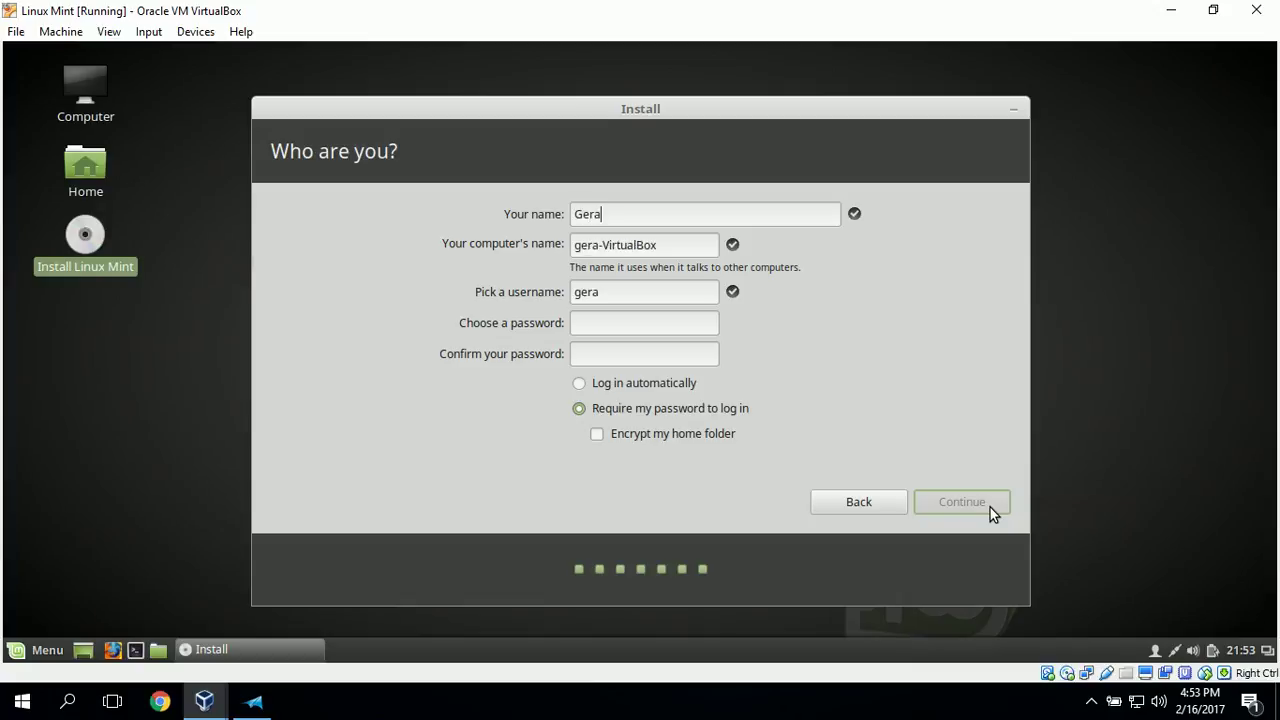
type(" Earnhardt")
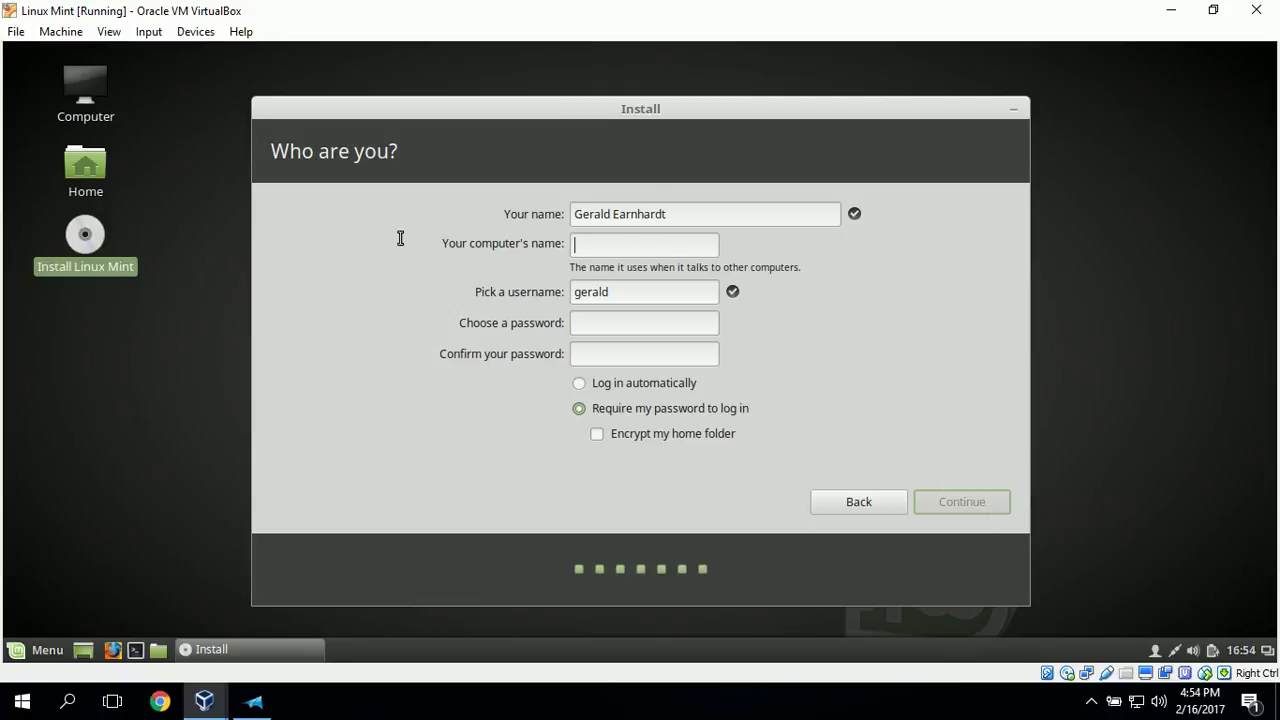
type("LinuxMint")
- Replace the suggested username with the first initial and surname of the account holder
left_click(669, 290)
key("BackSpace")
key("BackSpace")
key("BackSpace")
key("BackSpace")
key("BackSpace")
key("BackSpace")
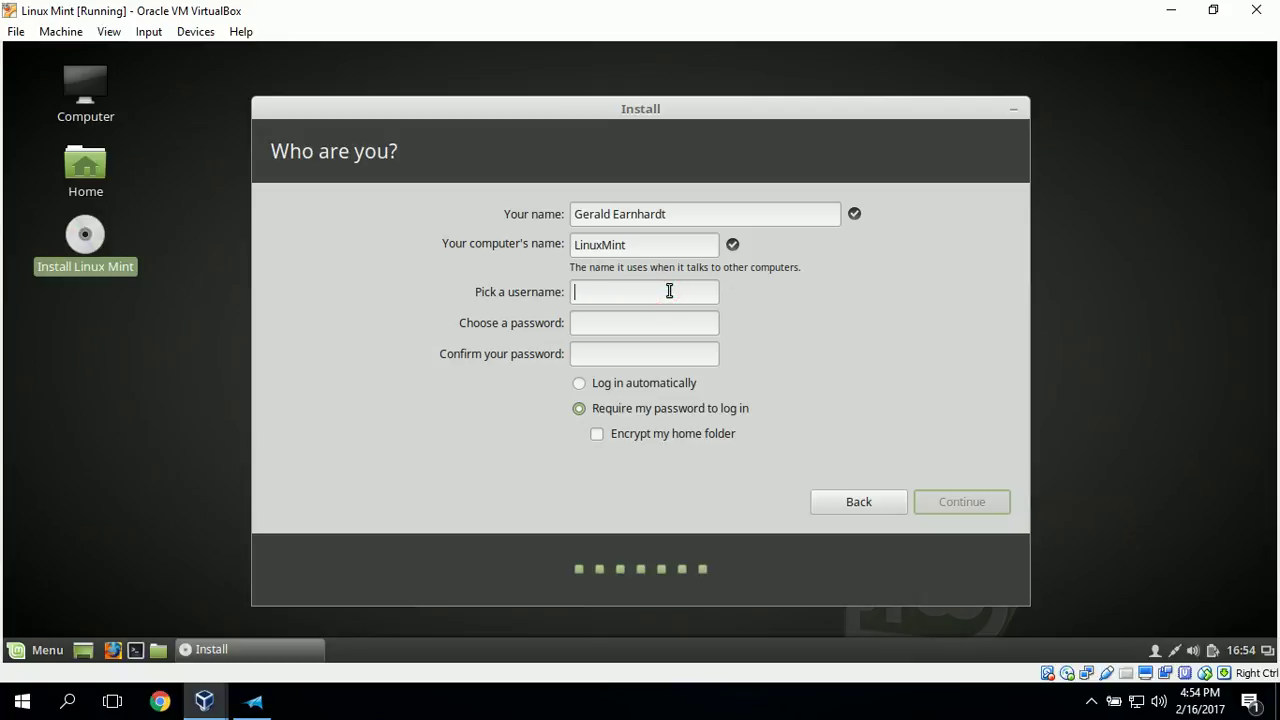
type("gearnhardt")
- Enter and confirm the account password, choose to log in automatically, and continue with the installation
left_click(620, 323)
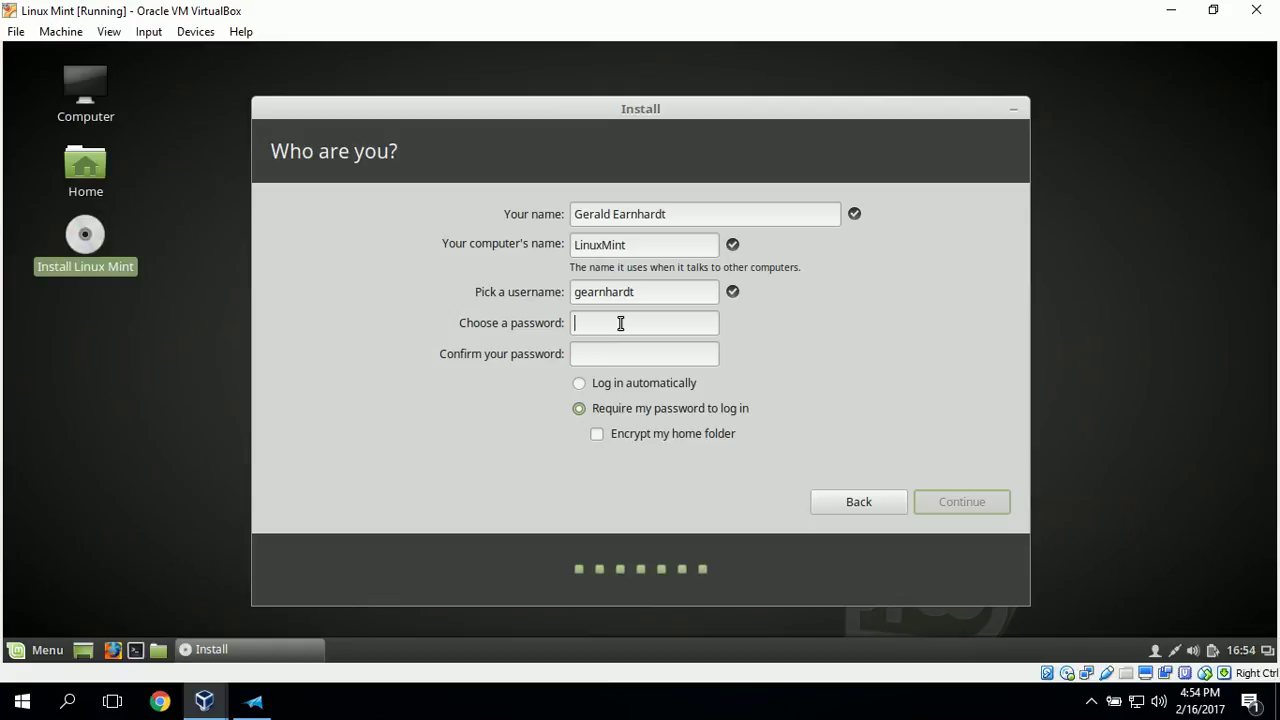
type("•••••••••••")
left_click(708, 355)
type("•••••••••")
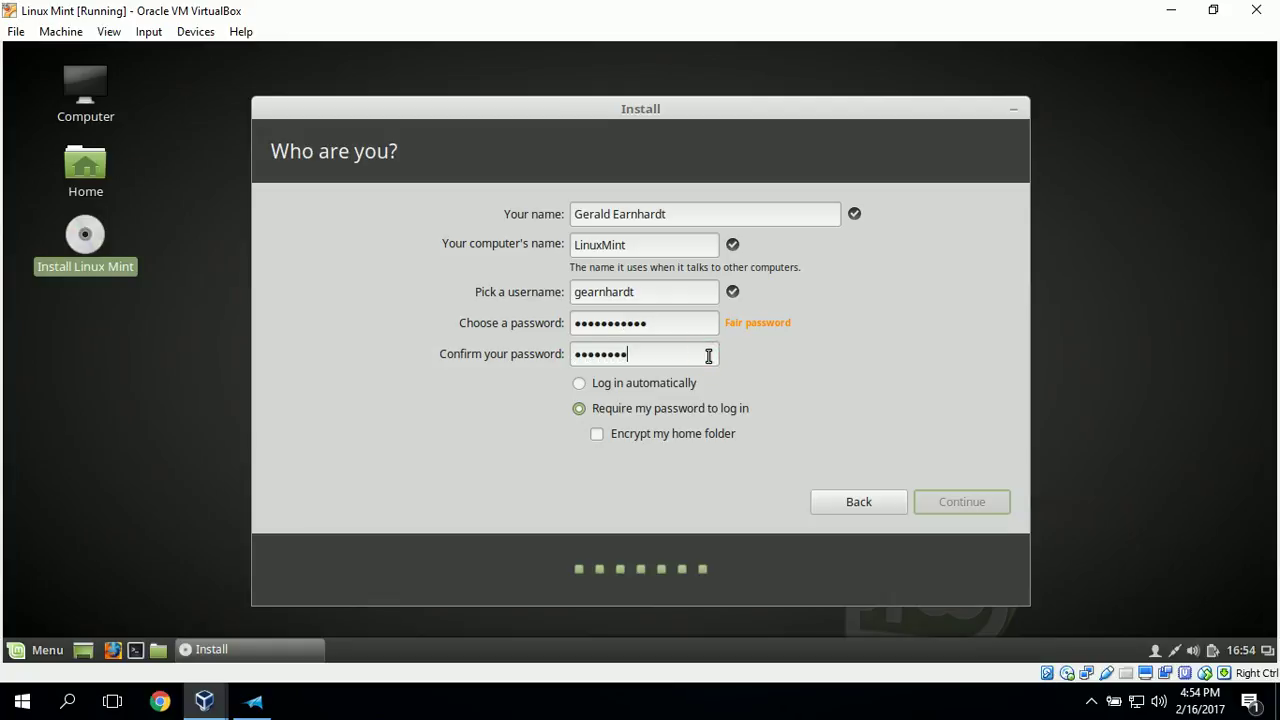
type("••")
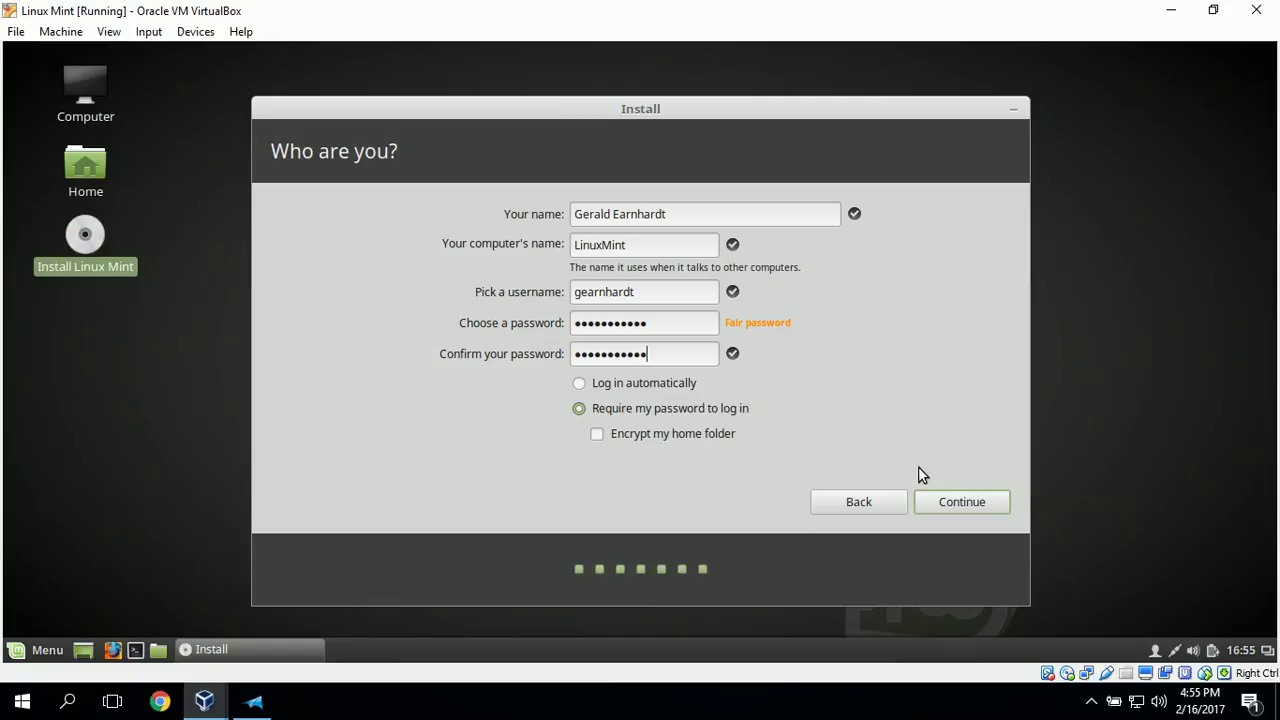
left_click(579, 384)
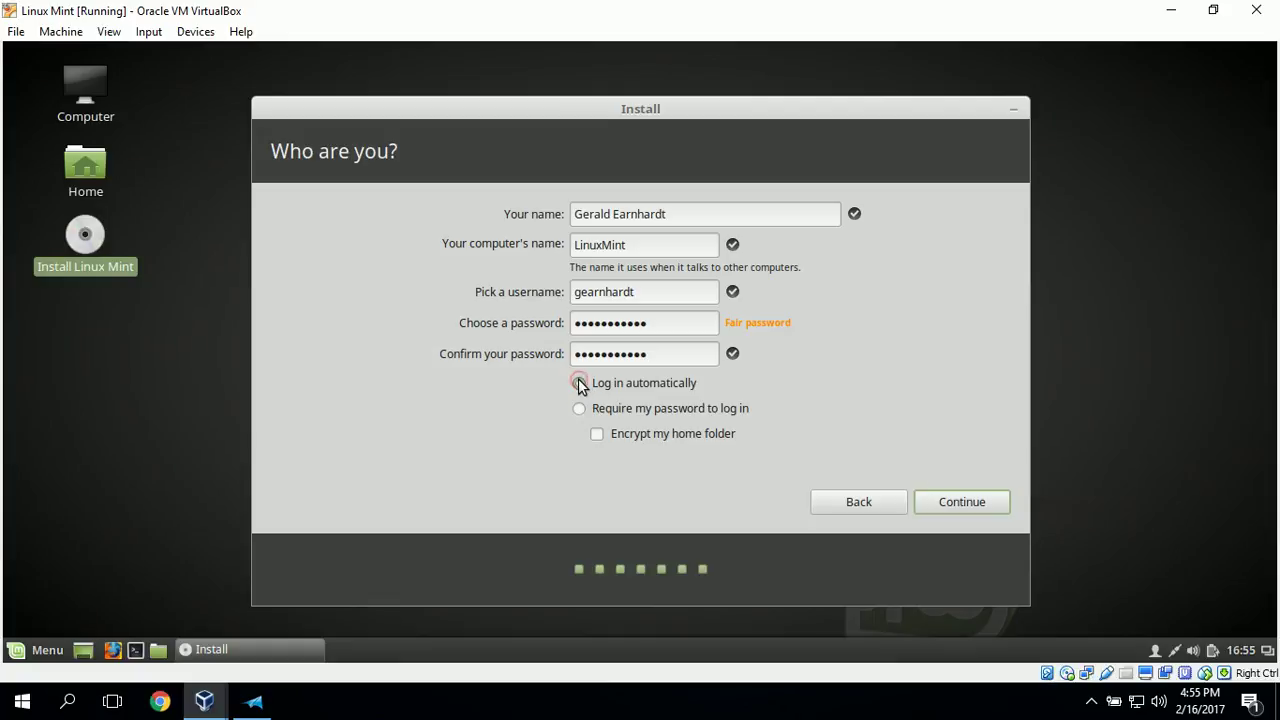
left_click(989, 503)
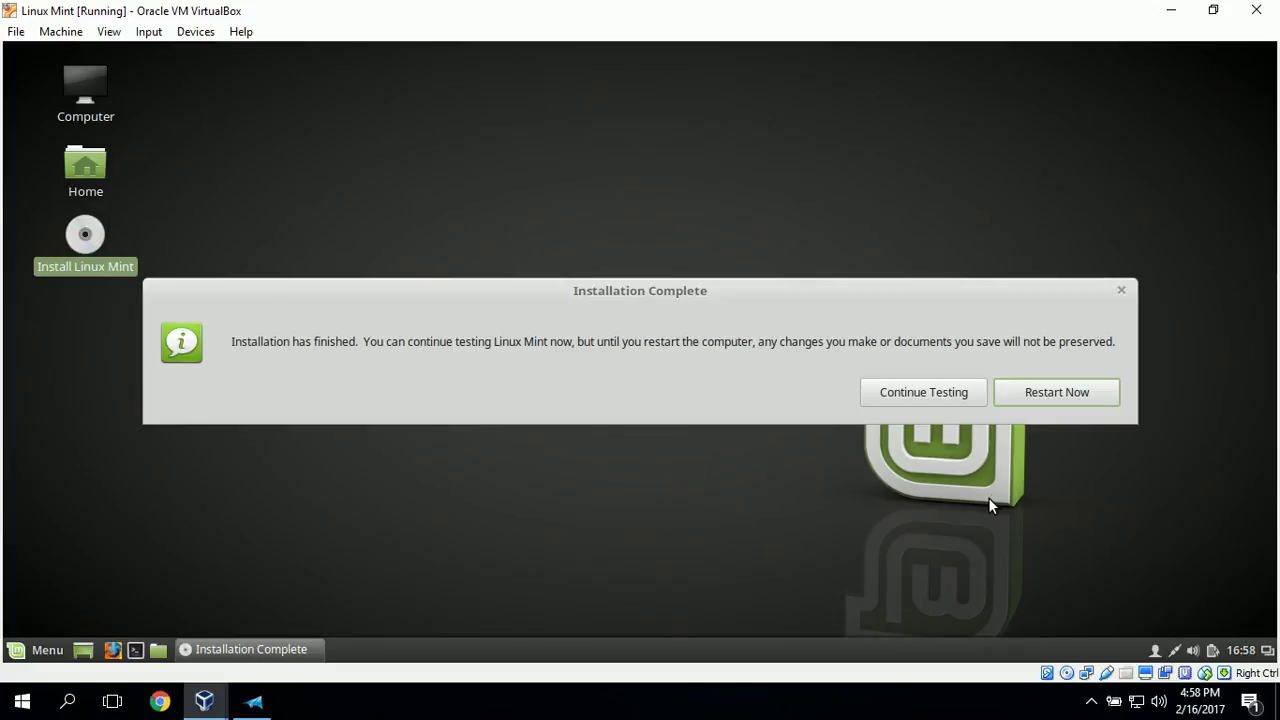
- Restart the virtual machine after installation and try to remove linuxmint-18.1-cinnamon-64bit.iso from its optical drive before continuing the reboot
left_click(1108, 395)
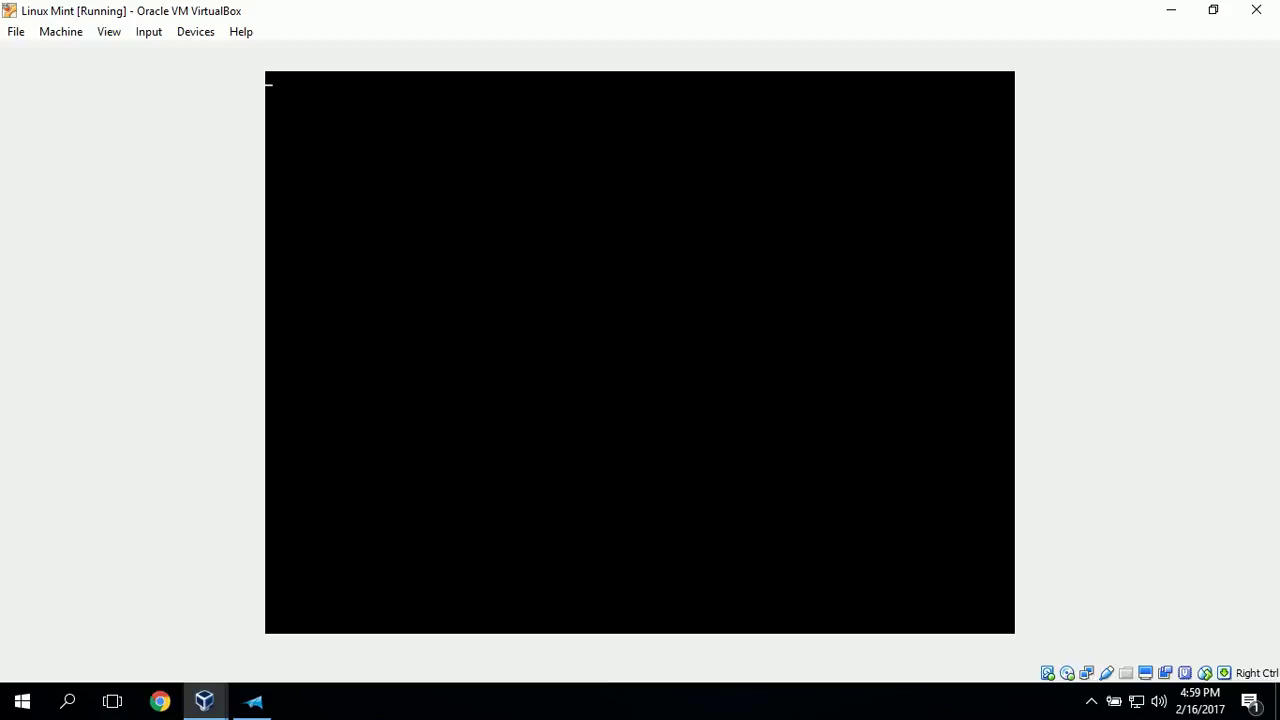
left_click(193, 33)
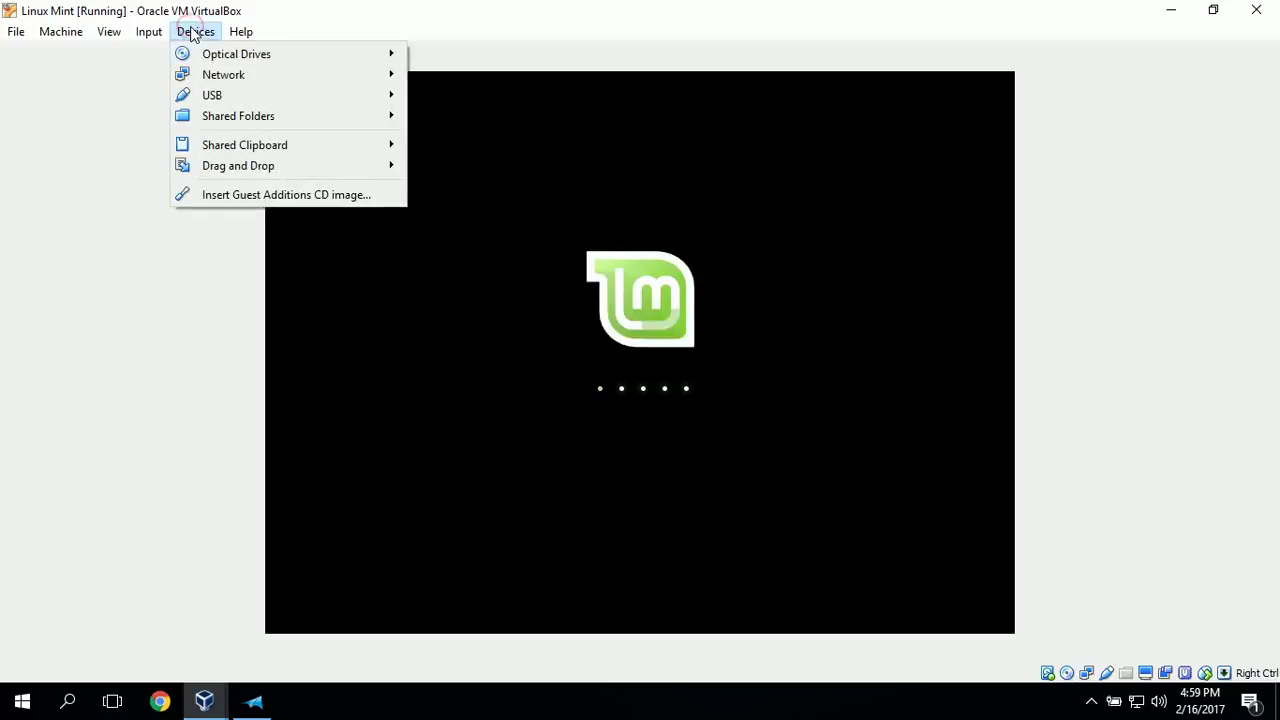
mouse_move(209, 61)
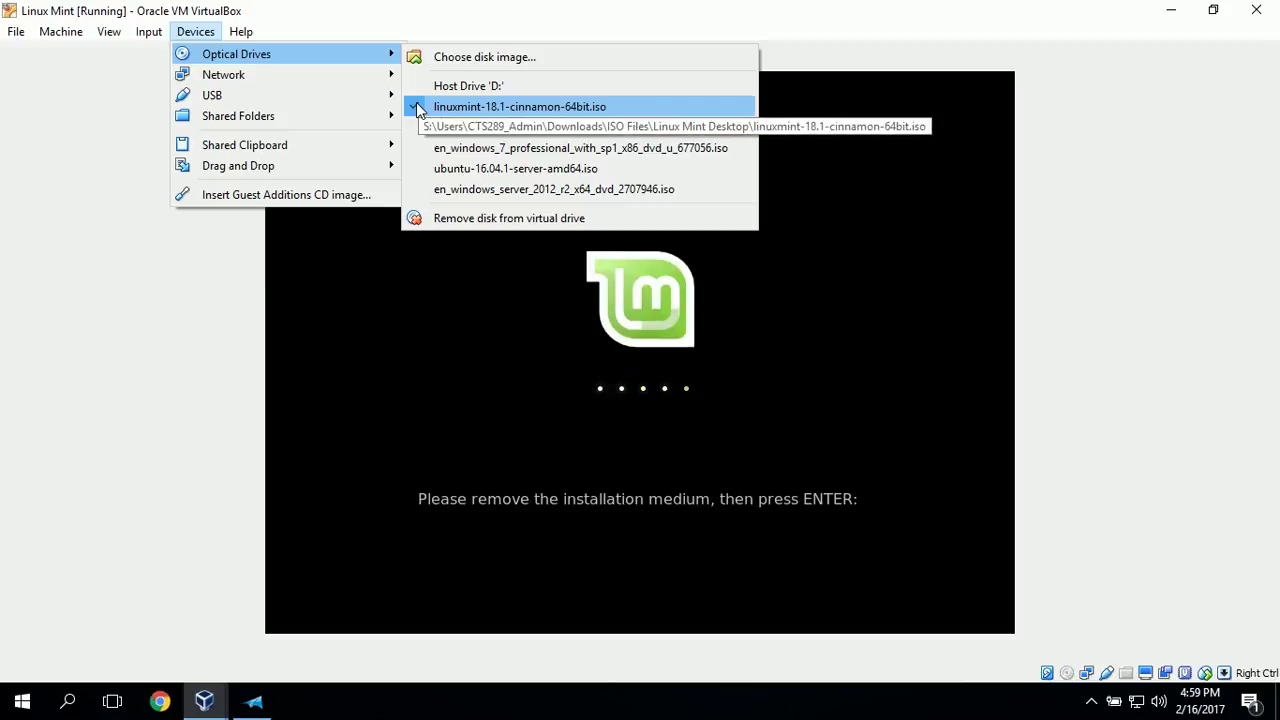
left_click(414, 106)
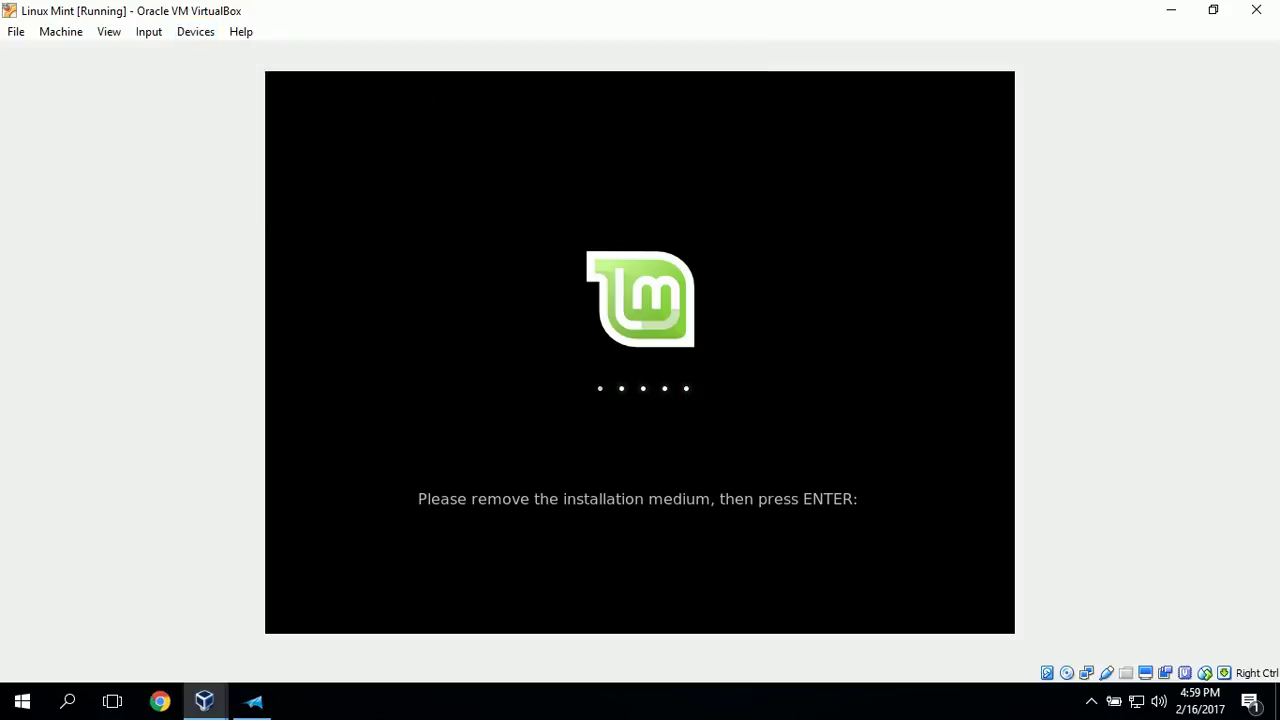
key("Return")
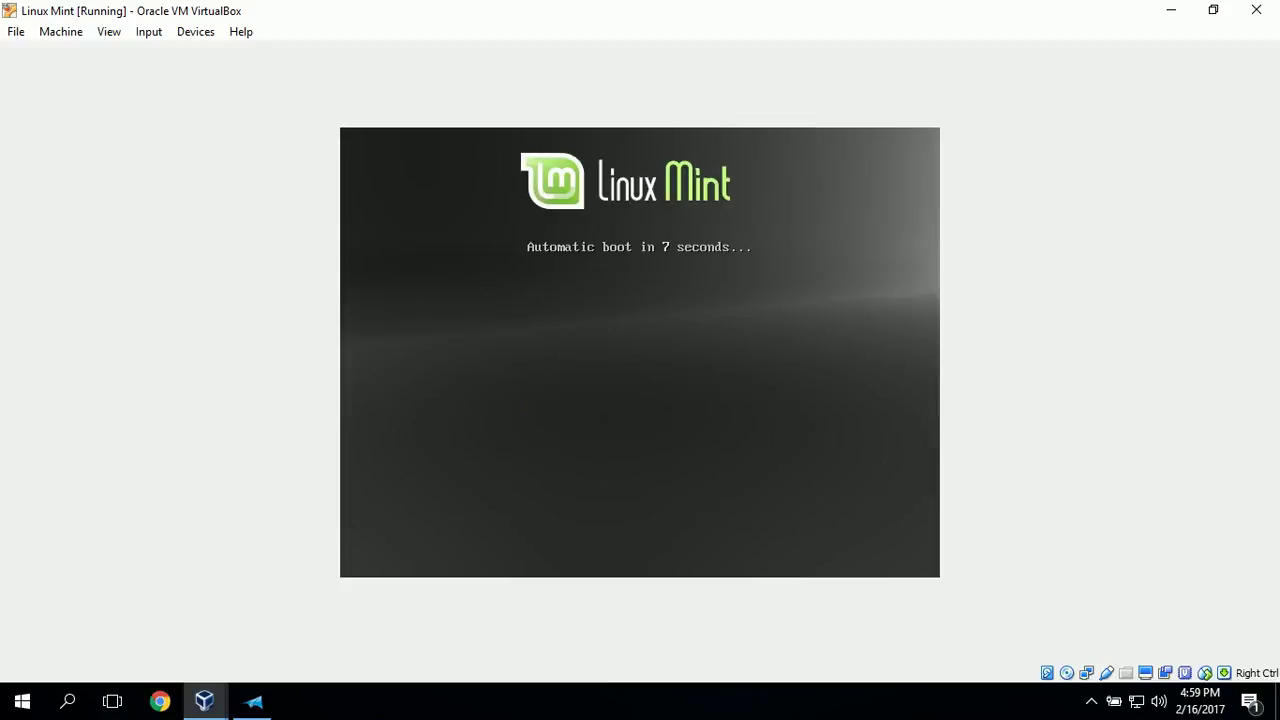
- Boot with the Start Linux Mint option and dismiss the software rendering notice on the desktop
key("Return")
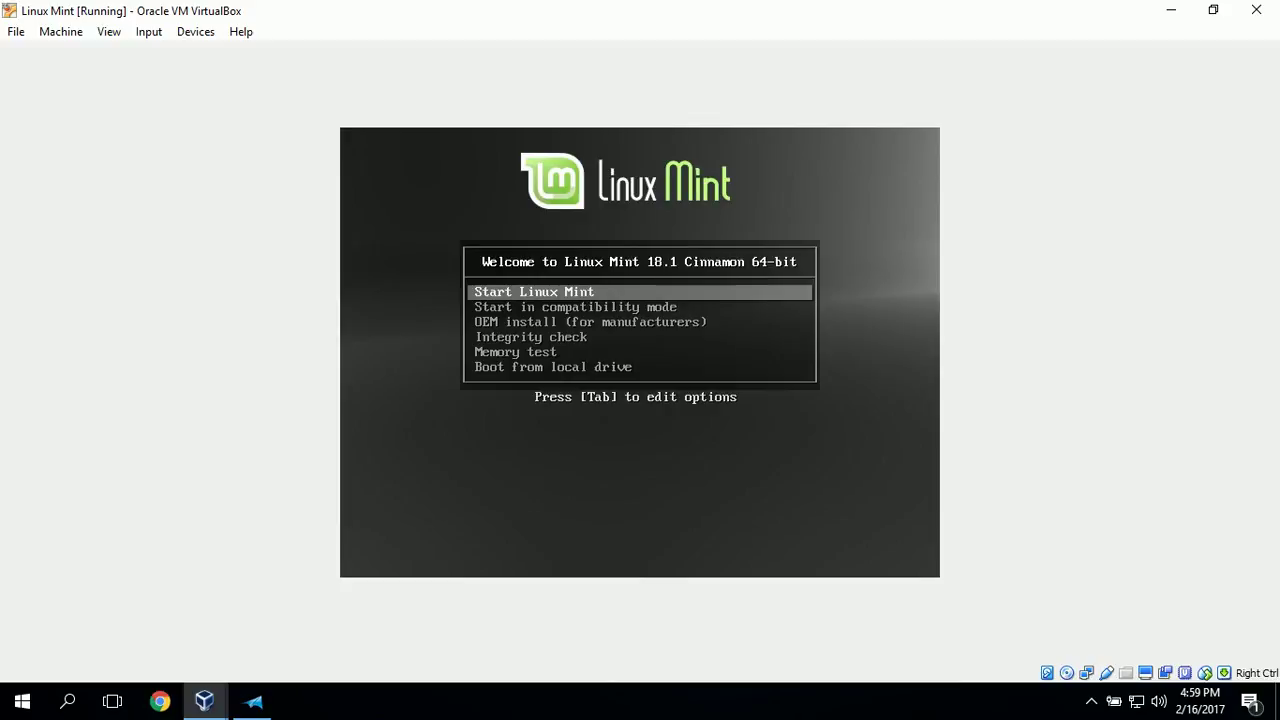
key("Return")
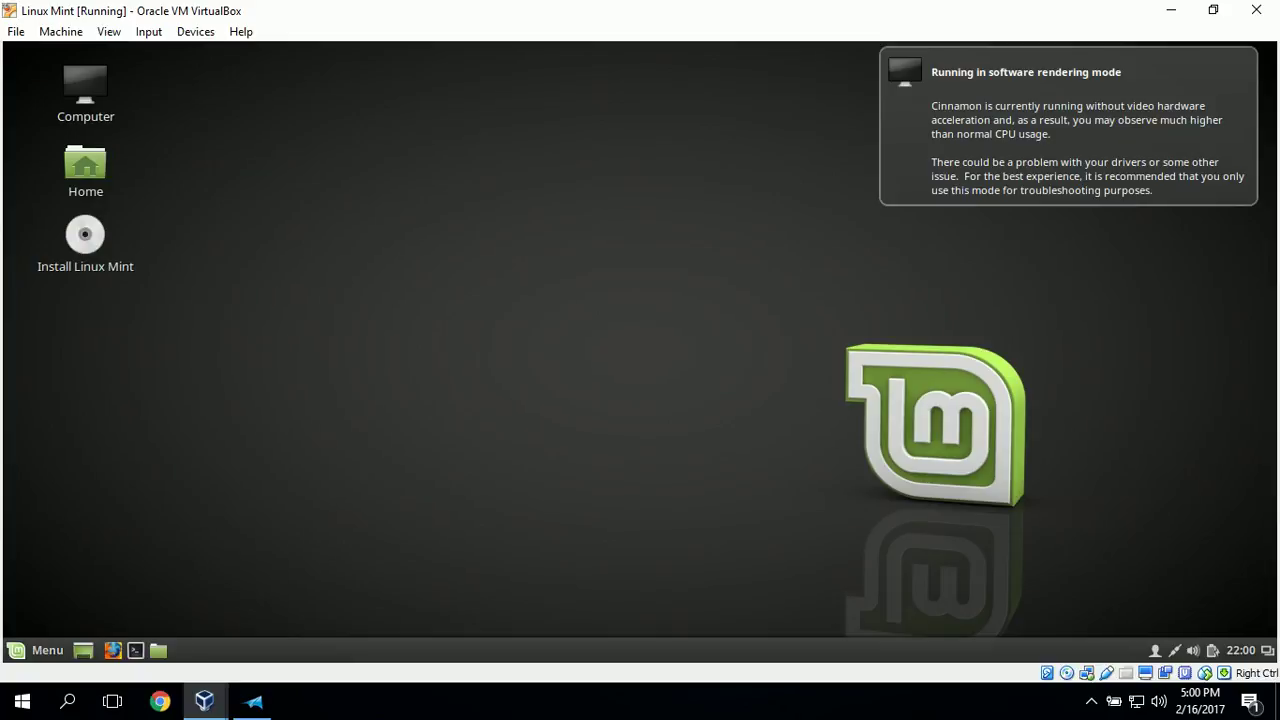
left_click(1215, 55)
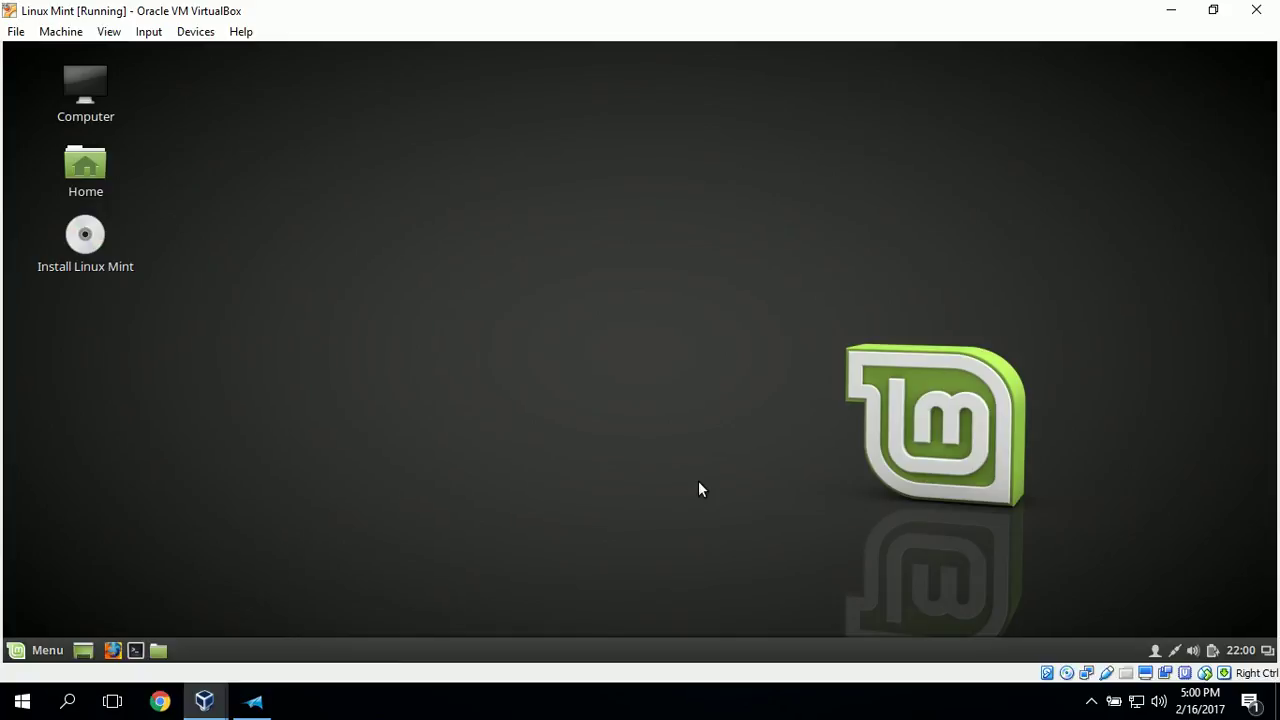
- Open the Network settings from Preferences and enlarge the window to show all the wired connection's details
left_click(17, 652)
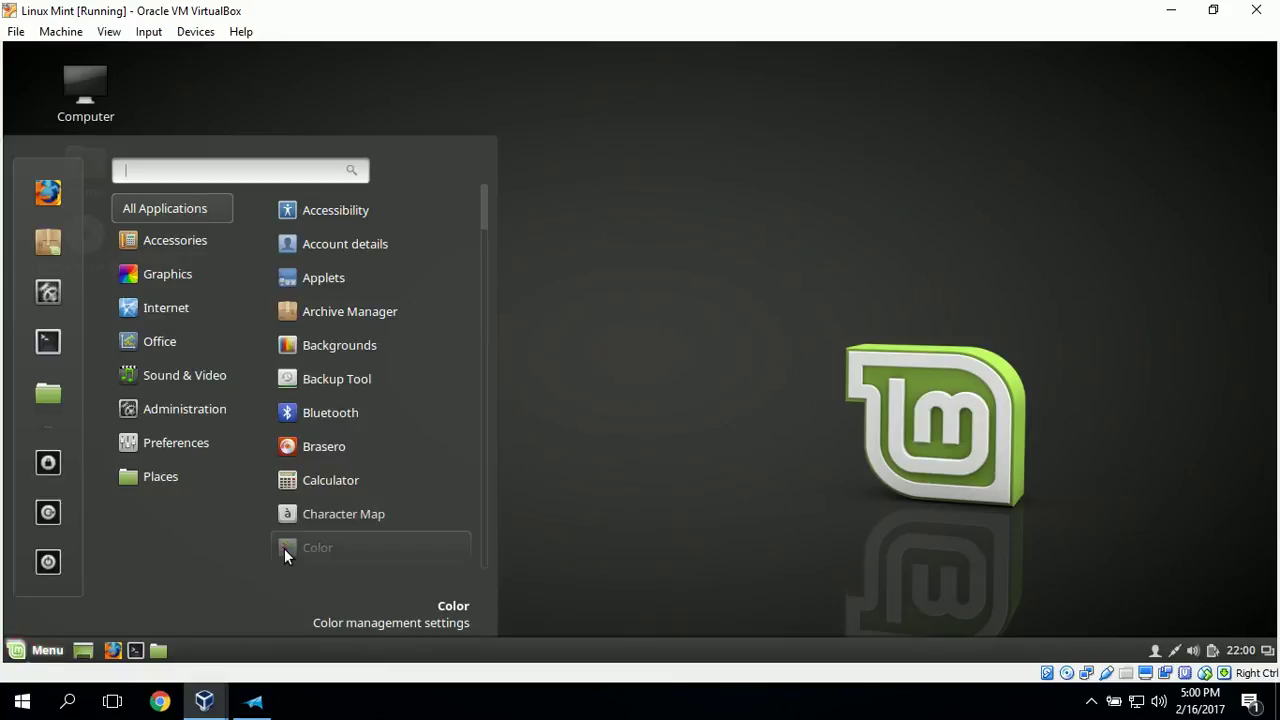
mouse_move(193, 441)
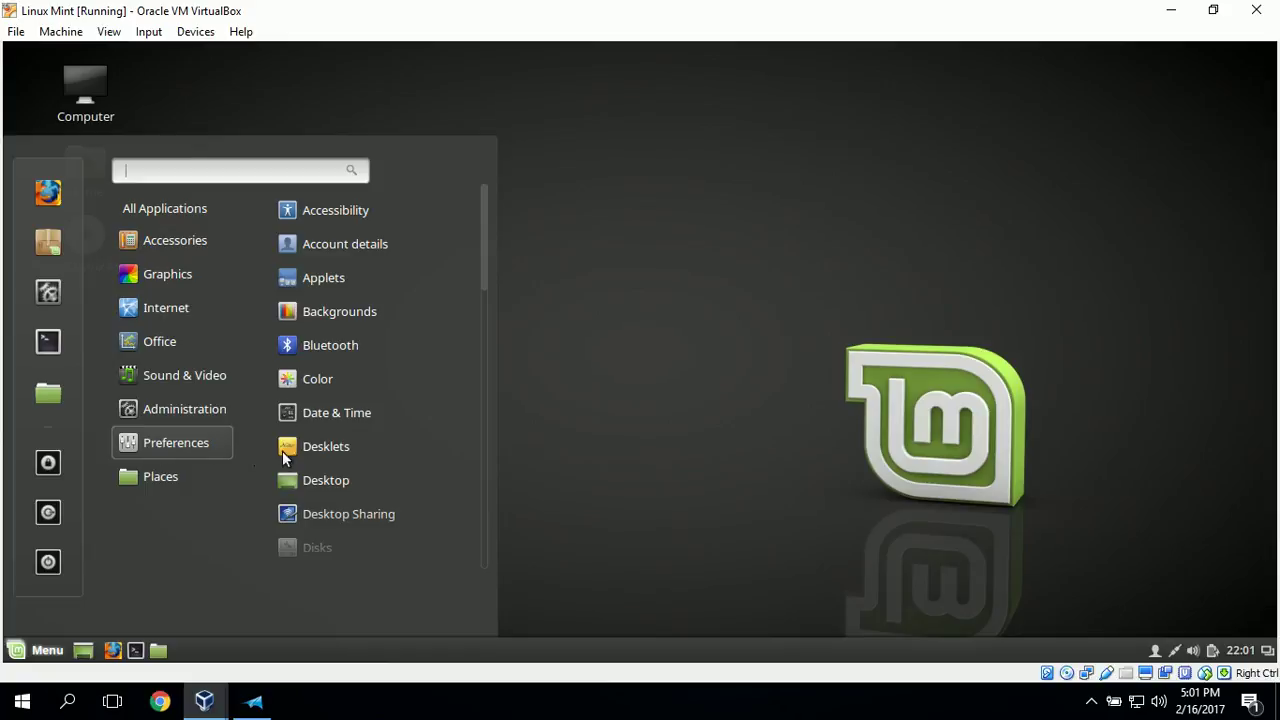
mouse_move(383, 582)
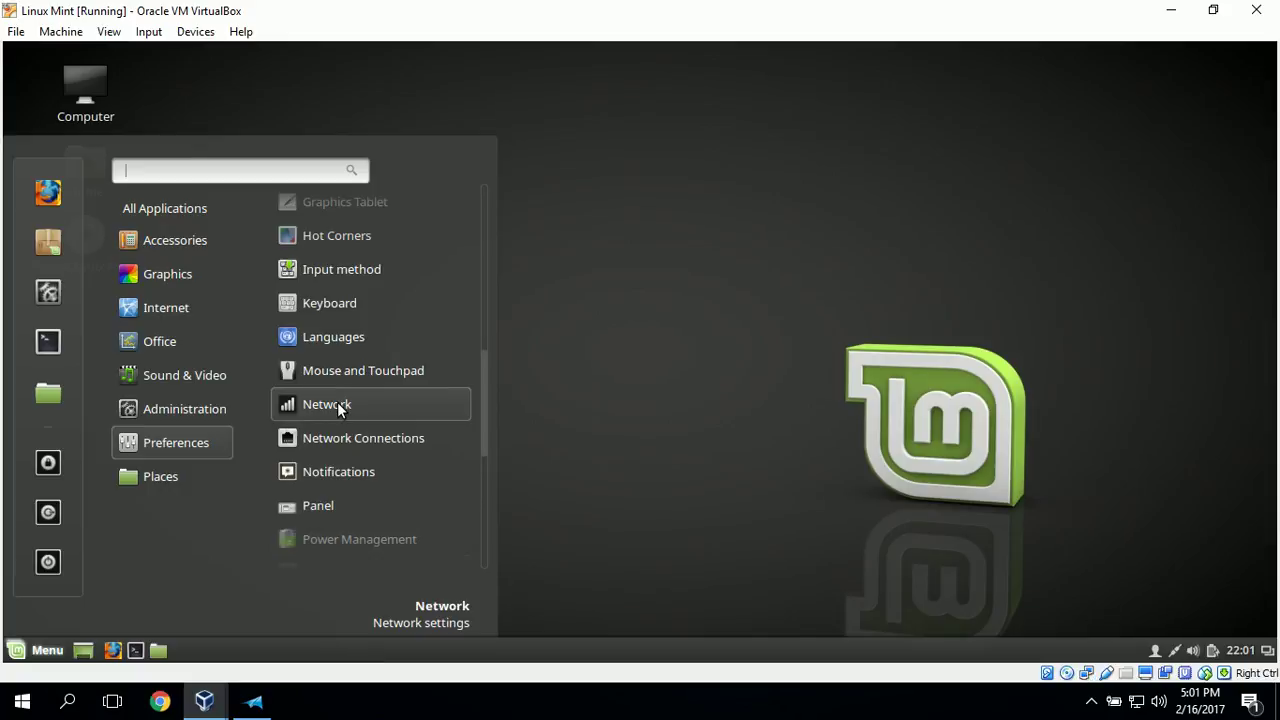
left_click(339, 408)
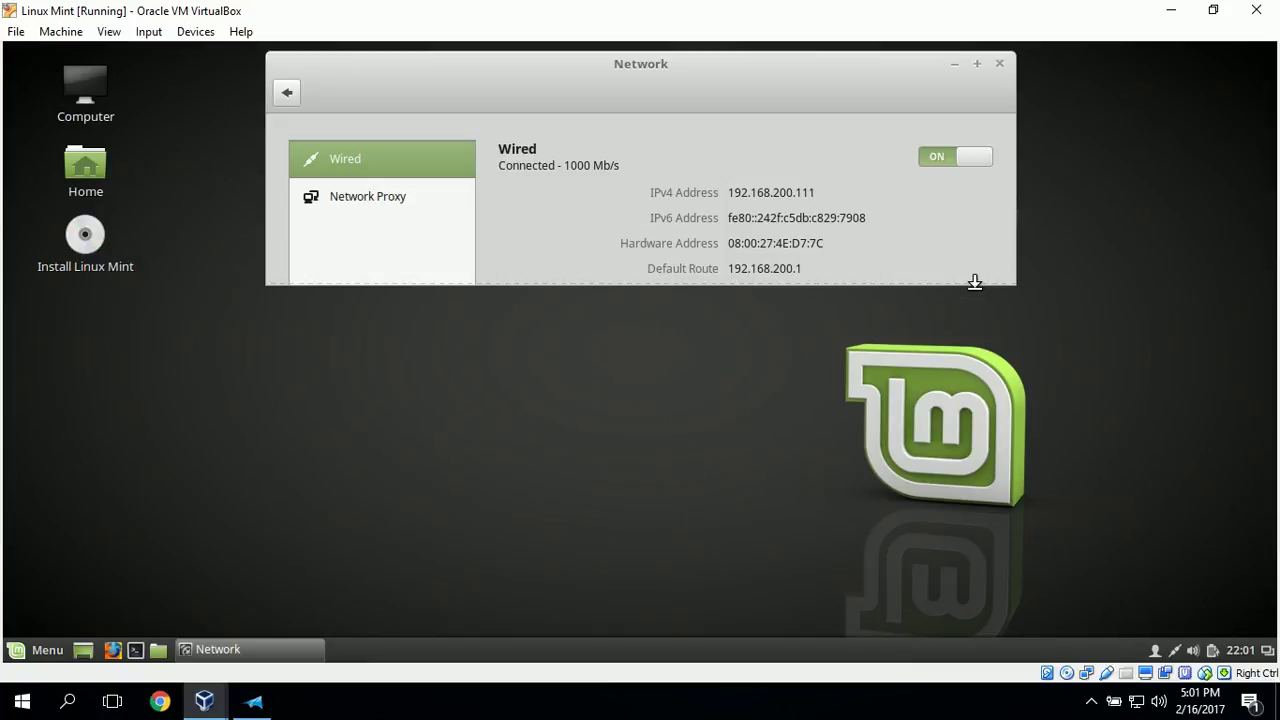
left_click_drag(975, 282, 986, 453)
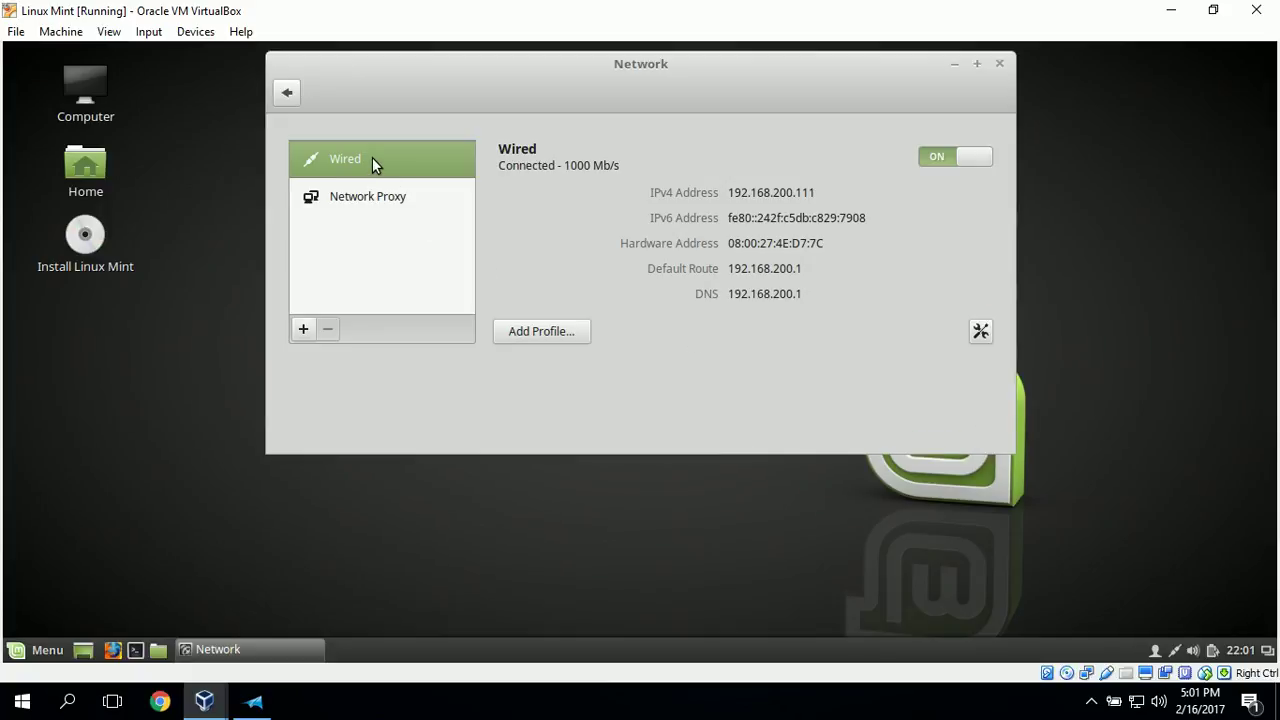
- Open the wired connection's IPv4 settings and switch its addressing to Manual
left_click(980, 332)
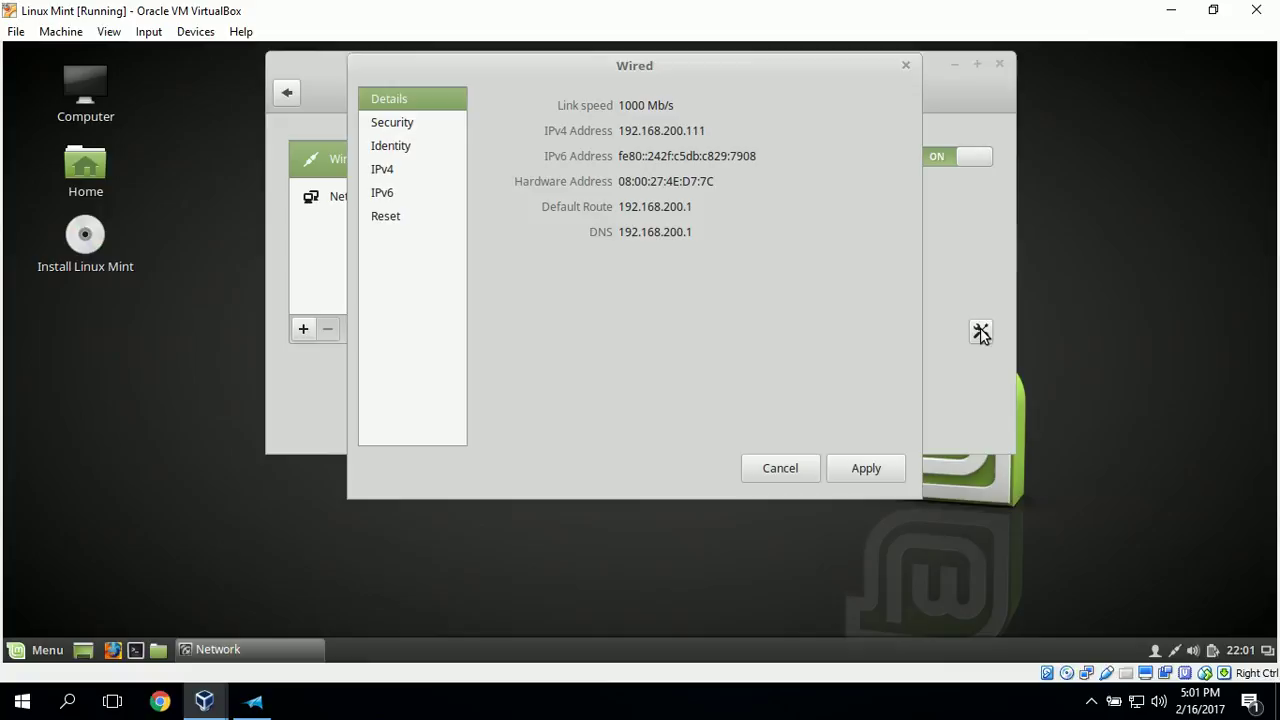
left_click(385, 171)
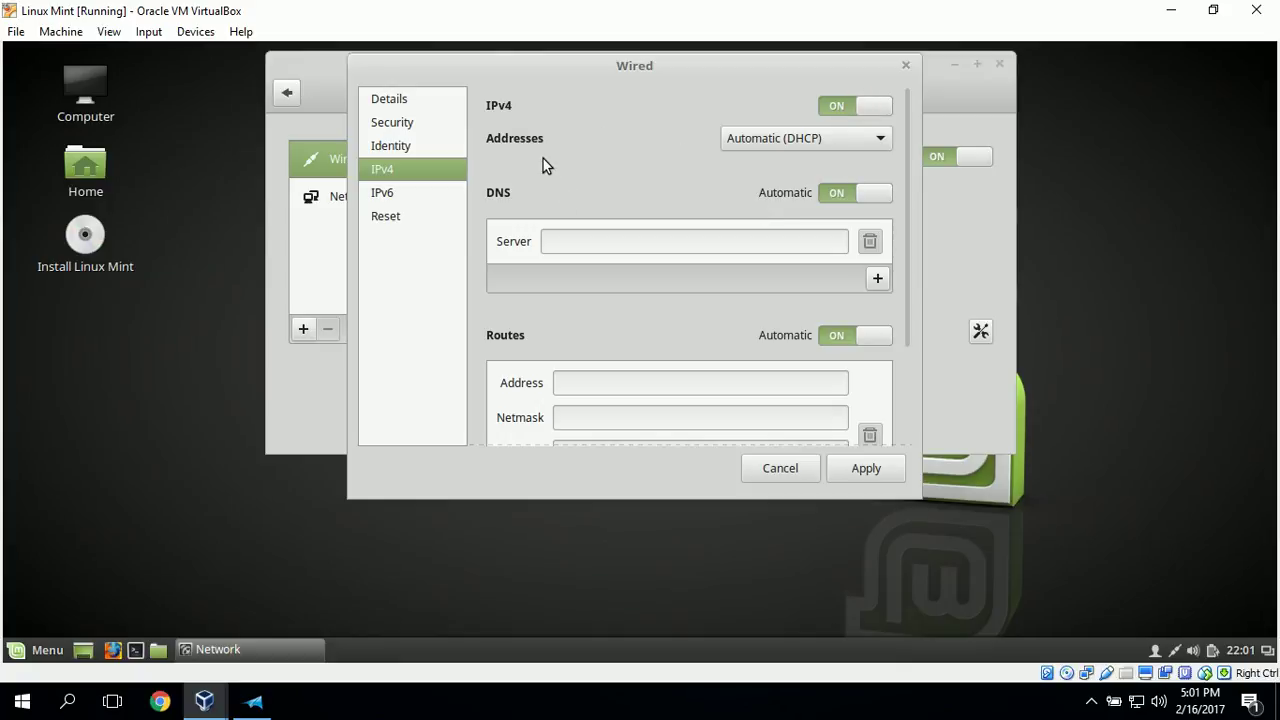
left_click(885, 140)
left_click(871, 164)
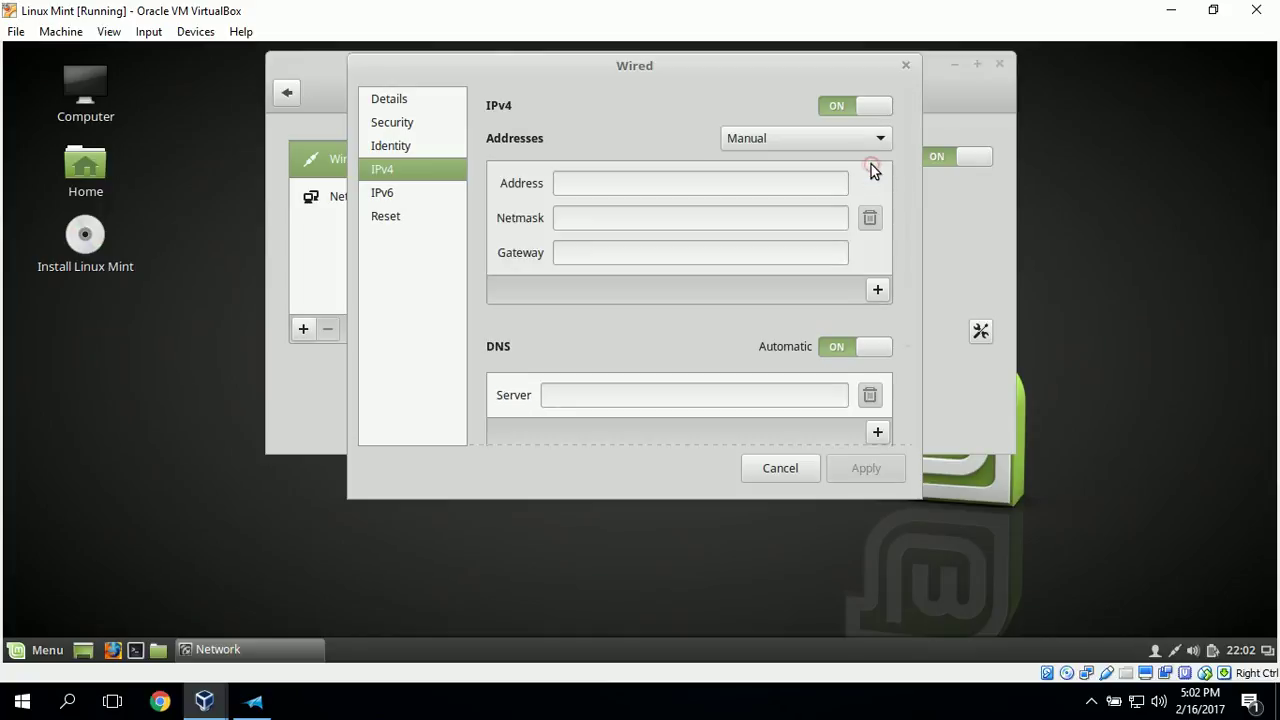
- Set the IPv4 address to 192.168.200.12, the netmask to 24 and the gateway to 192.168.200.1
left_click(606, 183)
type("192.168.200.100.12")
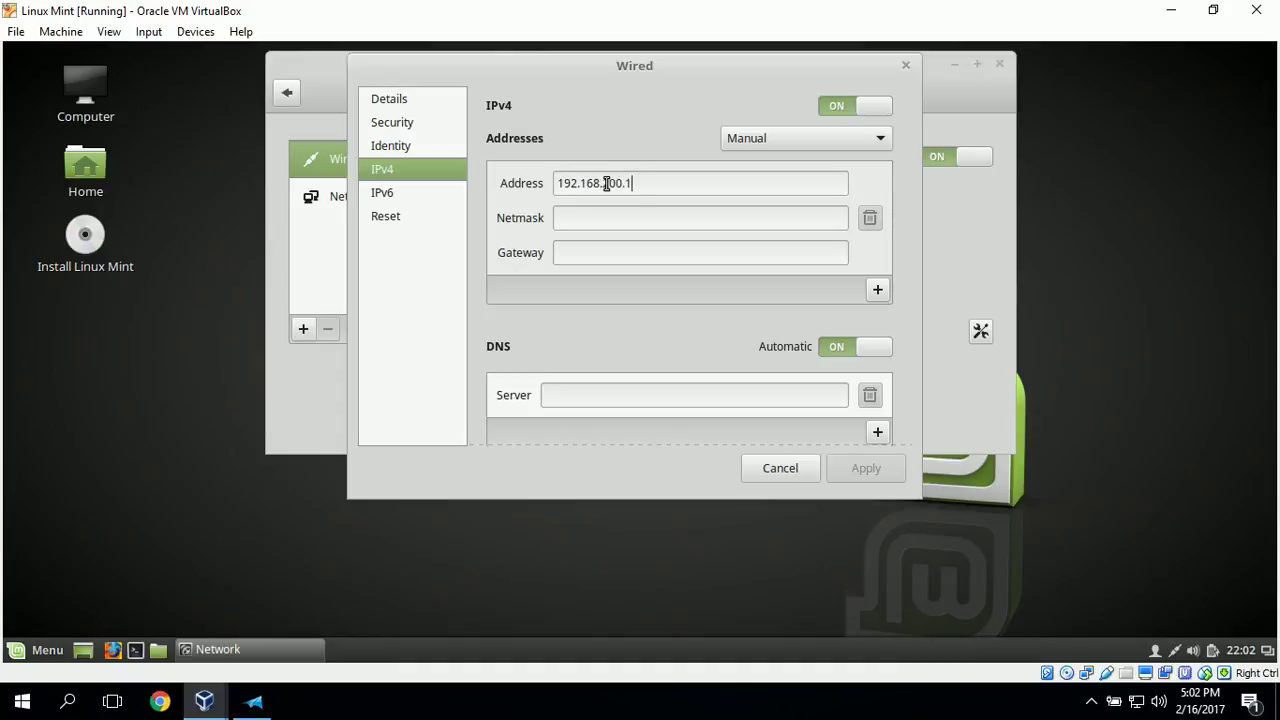
left_click(597, 219)
type("24")
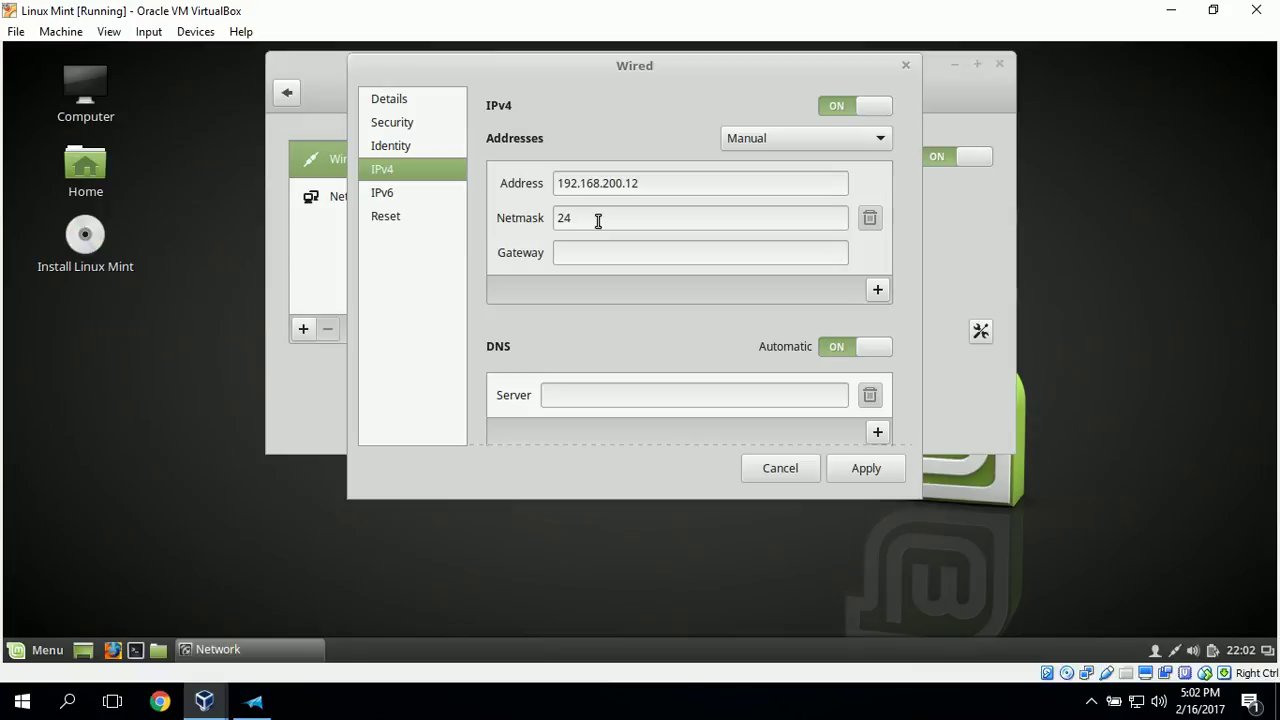
left_click(612, 254)
type("192.")
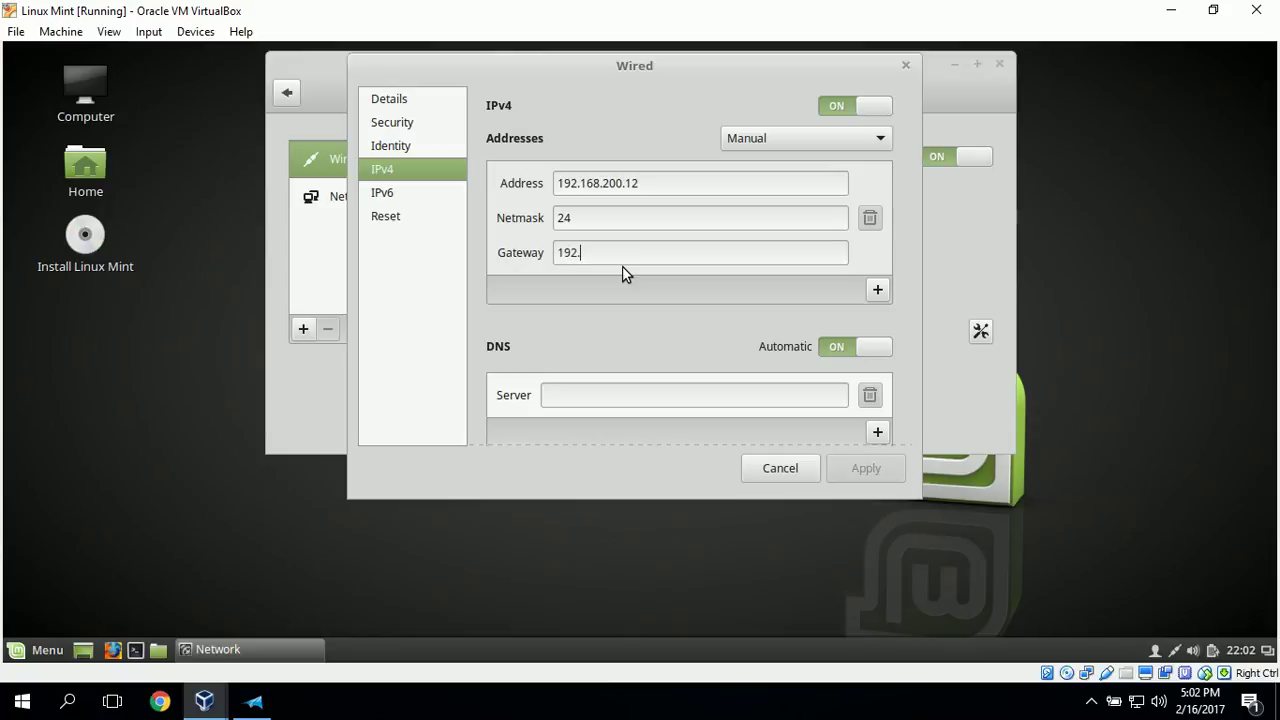
type("168.200.1")
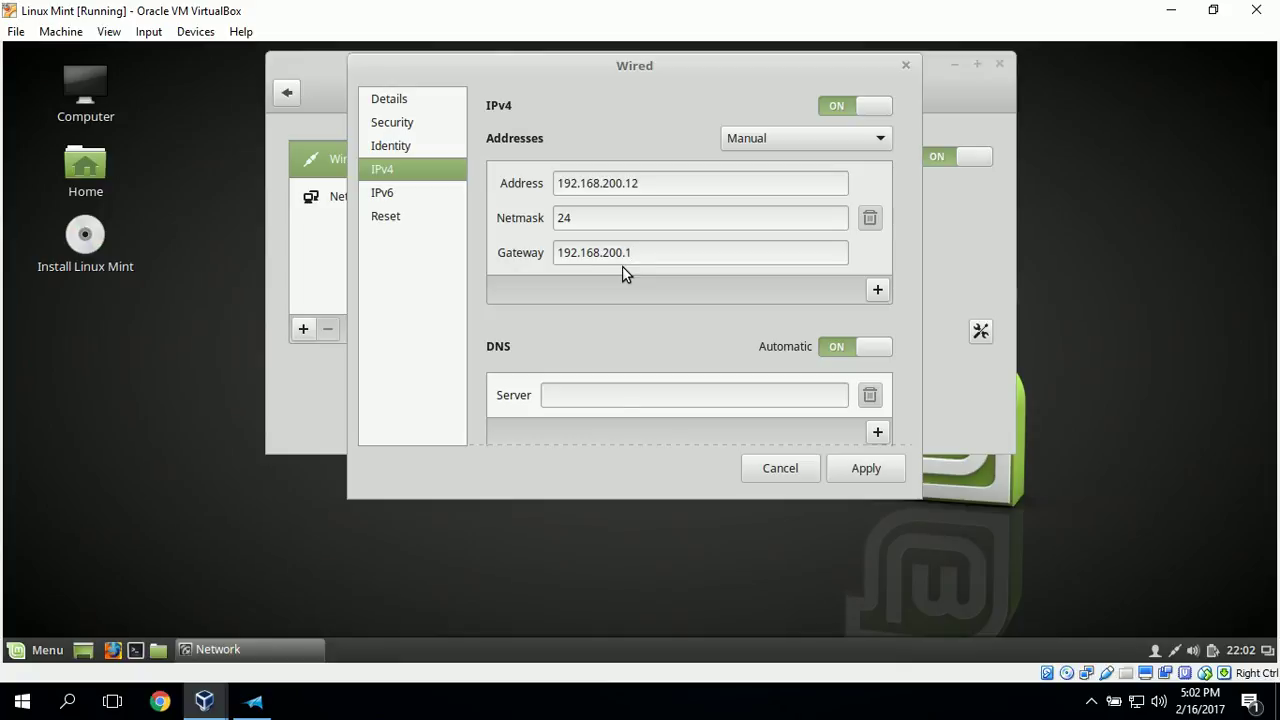
- Set the DNS server to 192.168.200.1 and apply the wired connection's settings
left_click(620, 397)
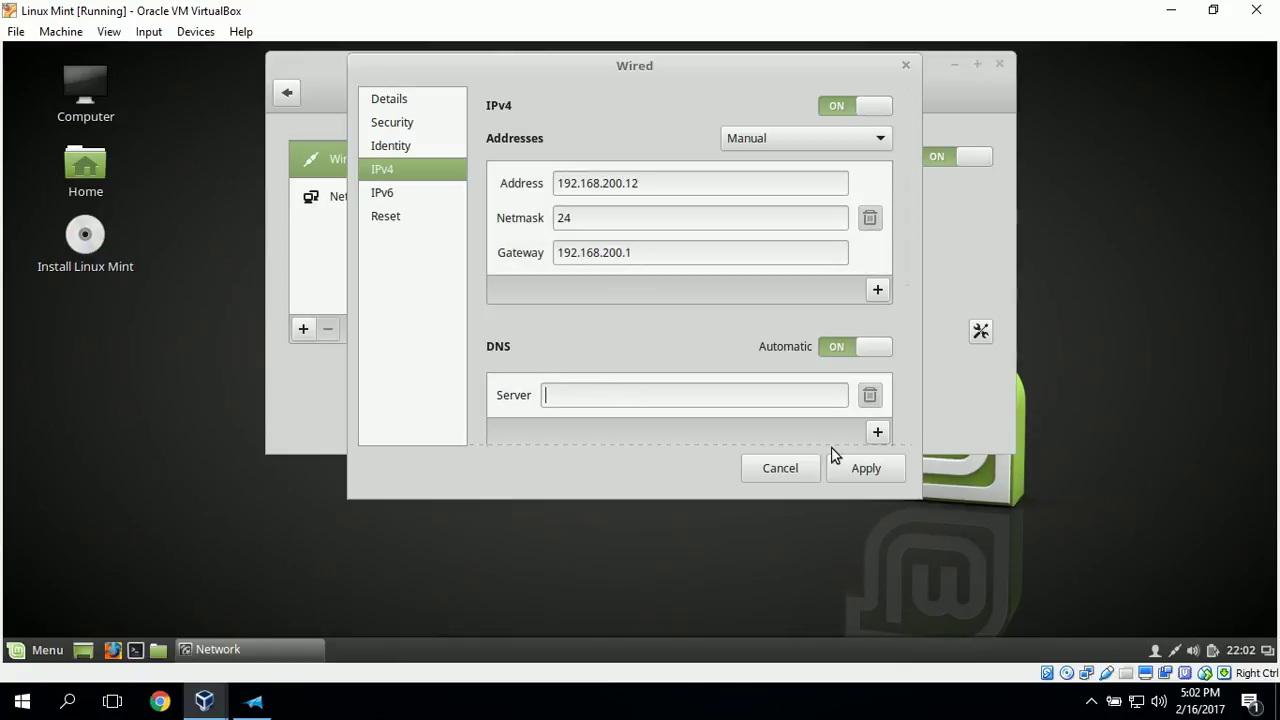
type("192")
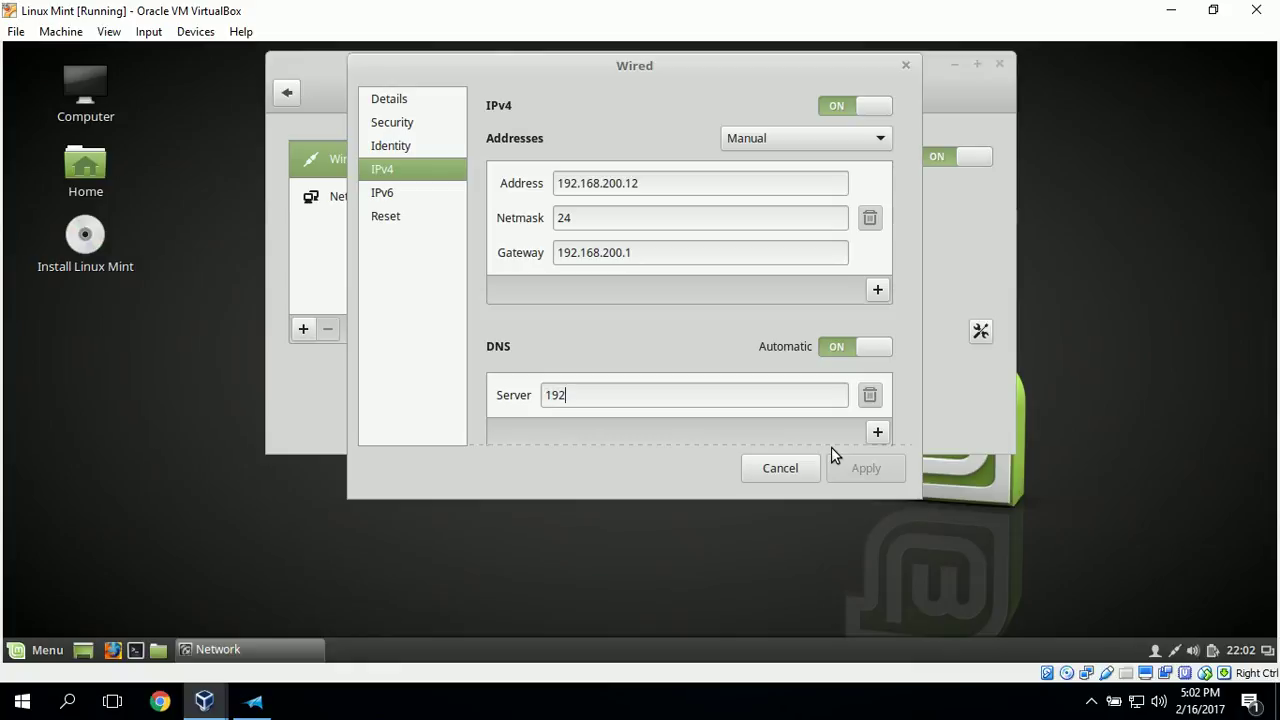
type(".168.200.1")
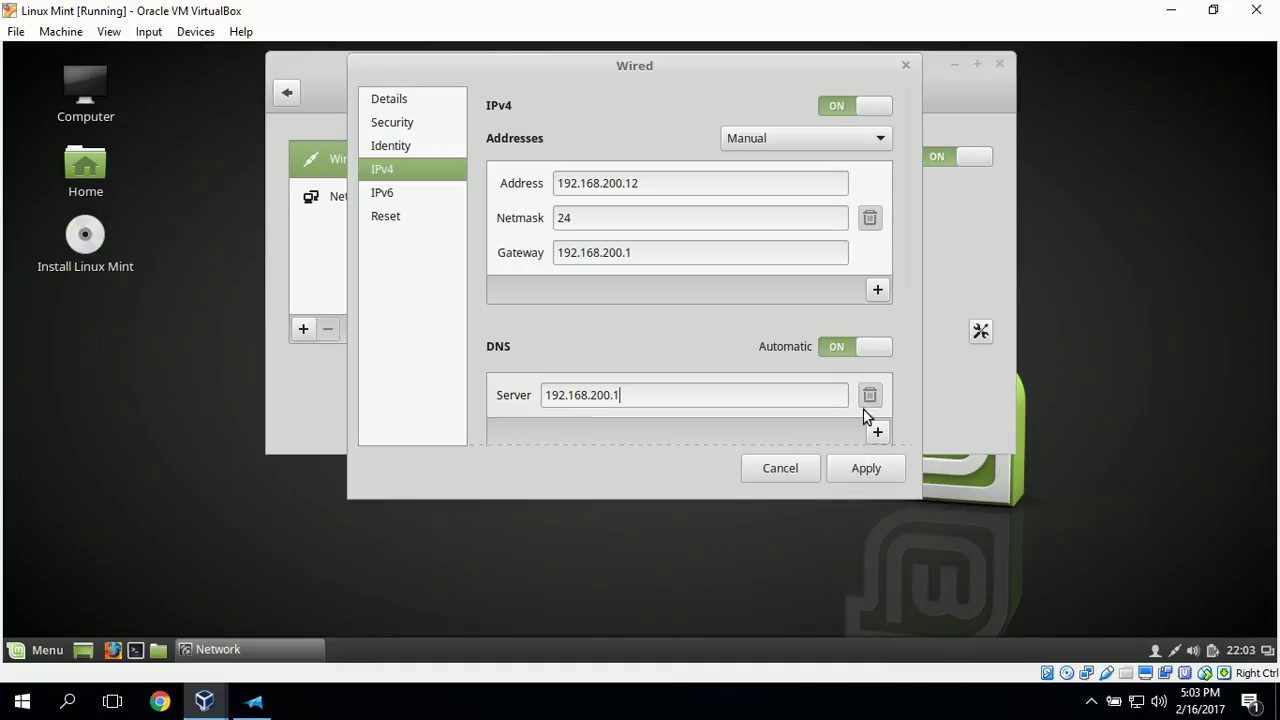
left_click(866, 468)
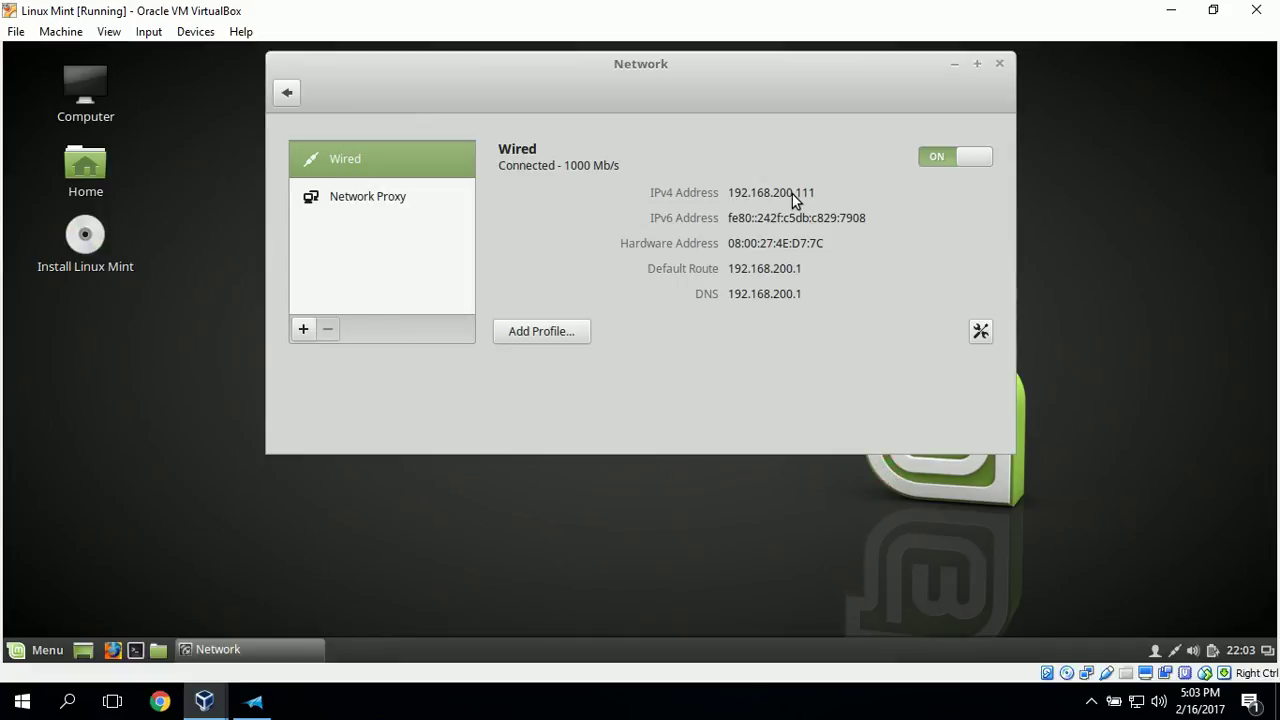
- Turn the wired connection off and on again to reload its settings, and close the Network window
left_click(957, 156)
left_click(957, 156)
left_click(1000, 64)
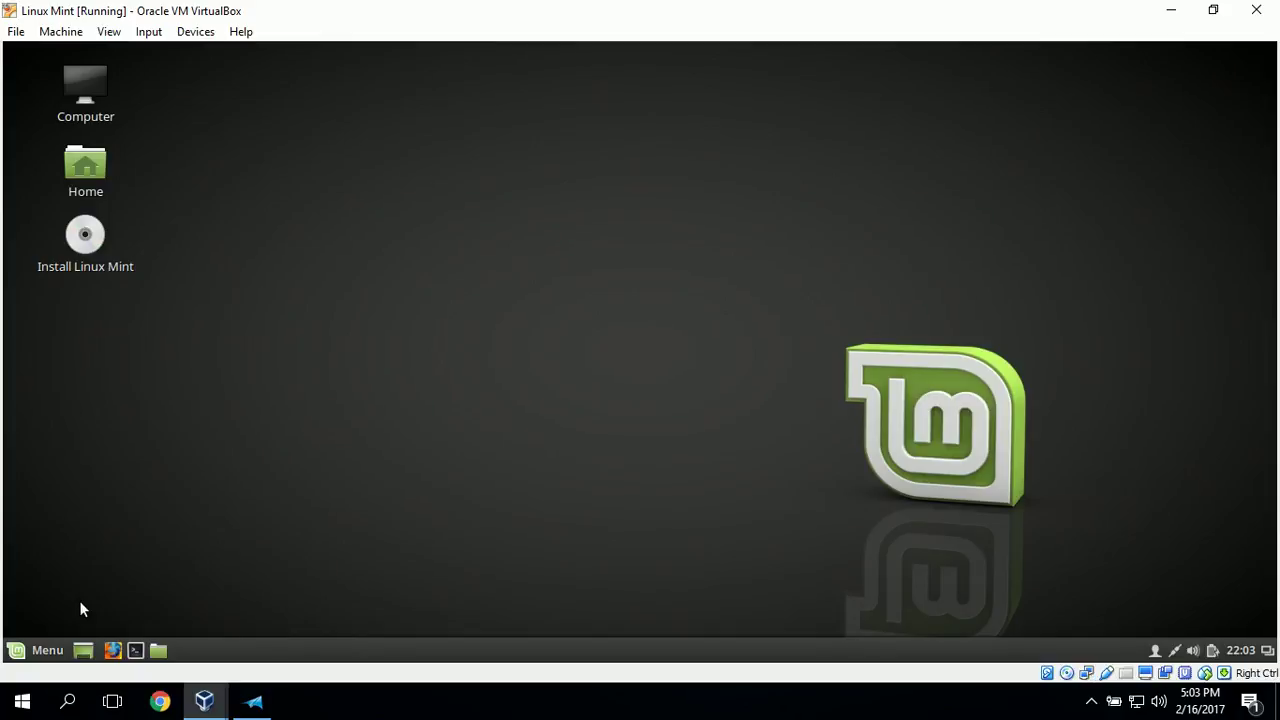
- Open a terminal in the Linux Mint guest and ping the gateway 192.168.200.1 with three packets
left_click(137, 652)
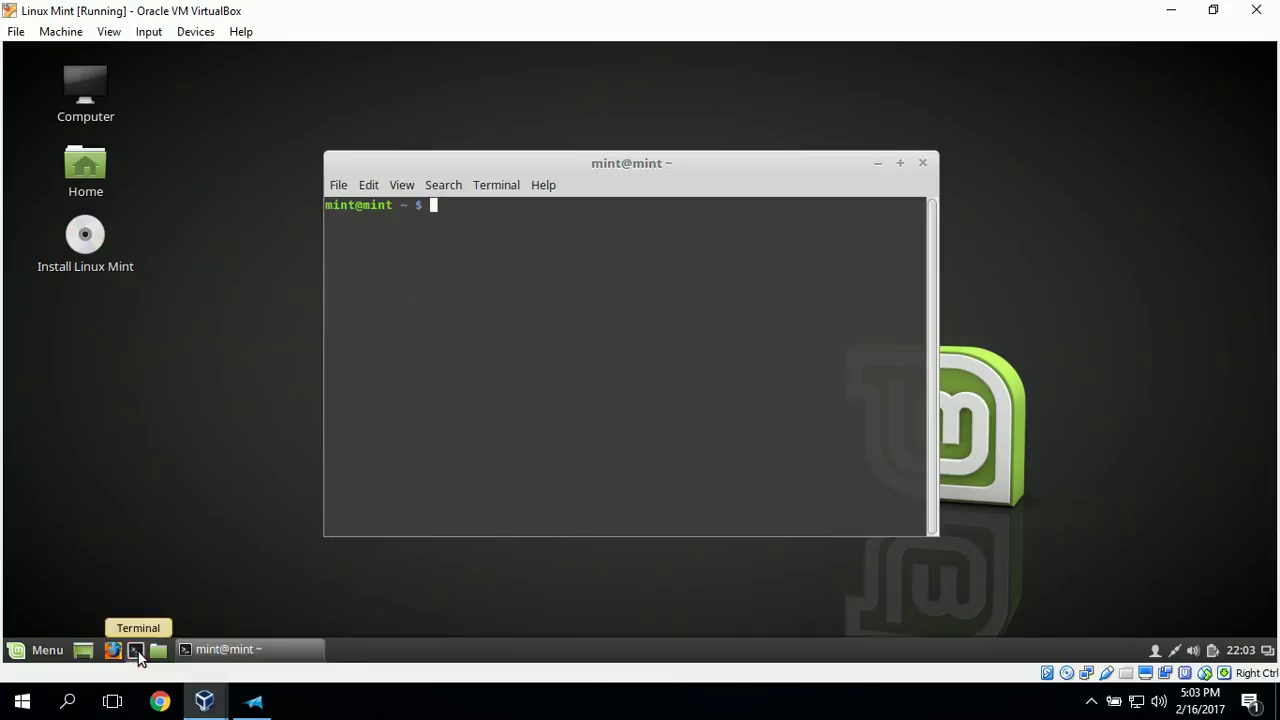
type("ping -c3 192.168.200.1")
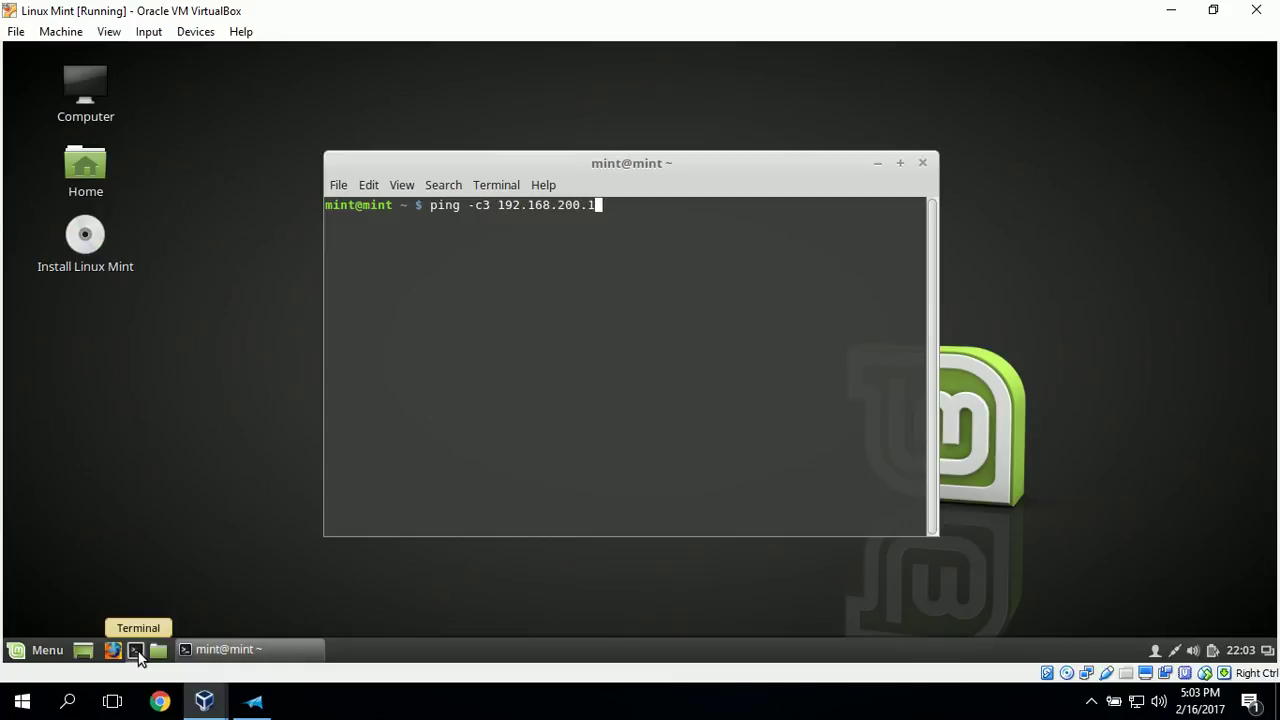
key("Return")
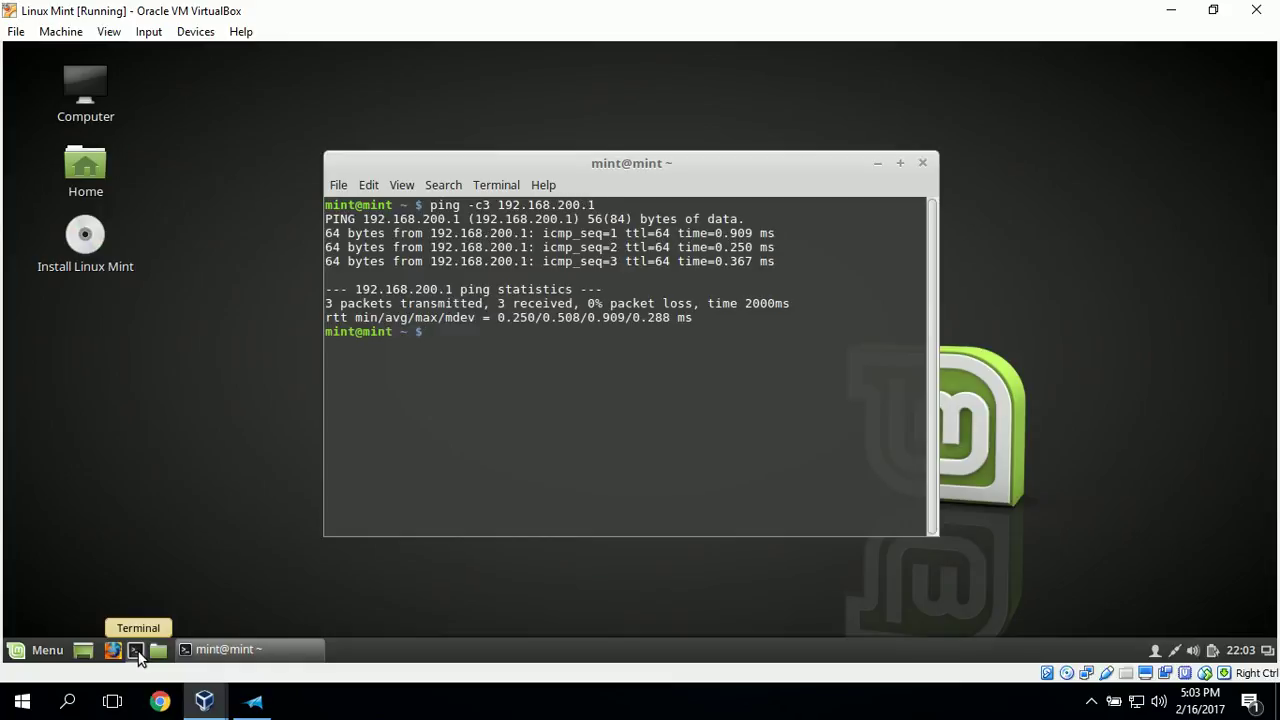
type("ping -c3 www")
type(".google.com")
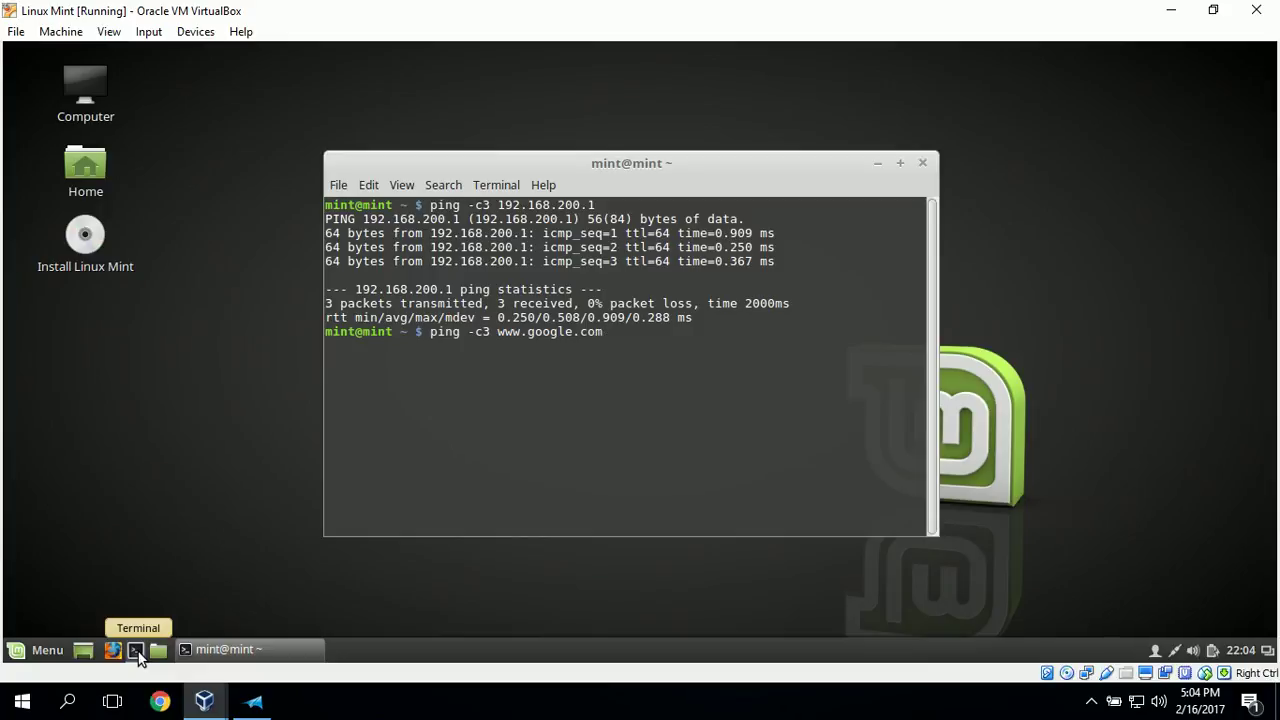
key("Return")
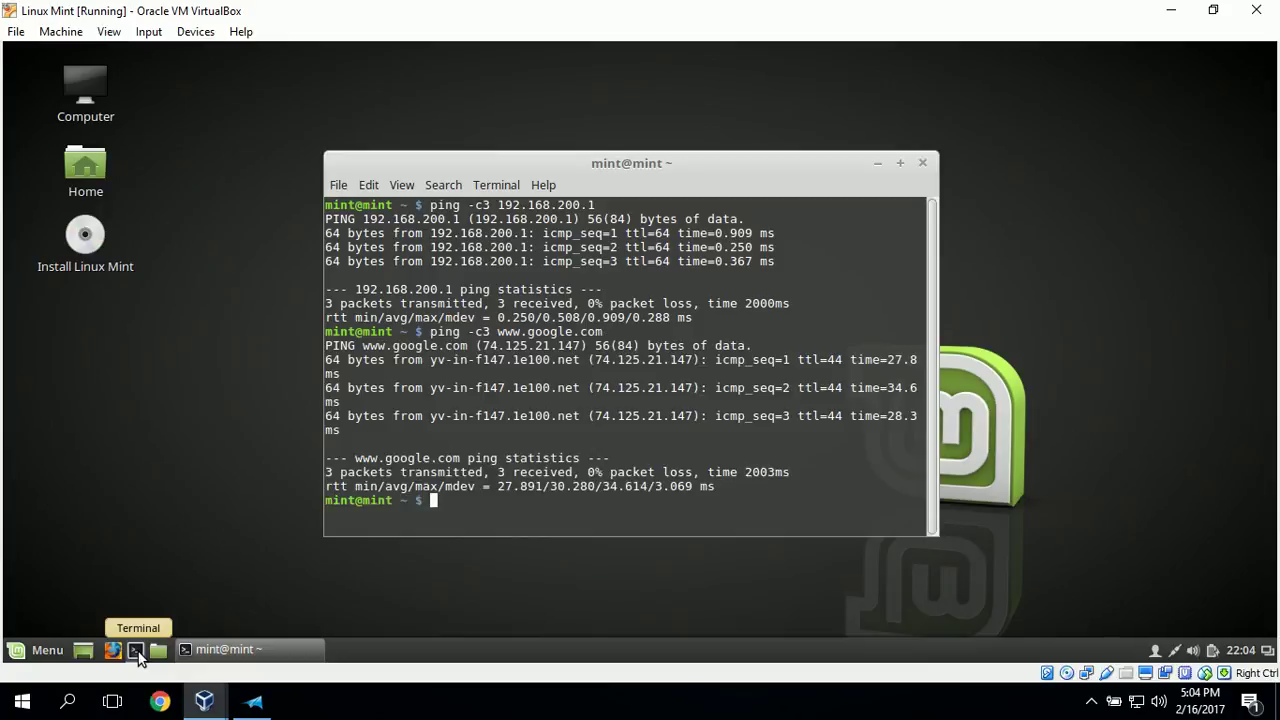
left_click(925, 162)
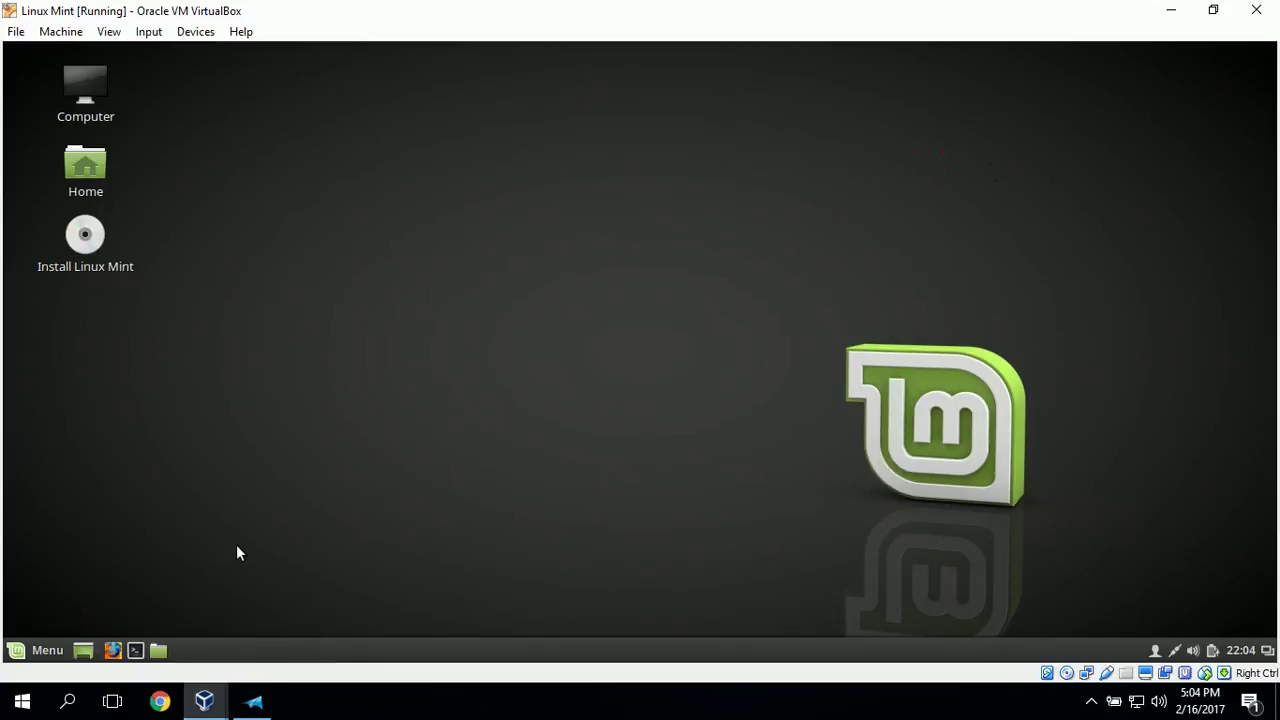
left_click(112, 651)
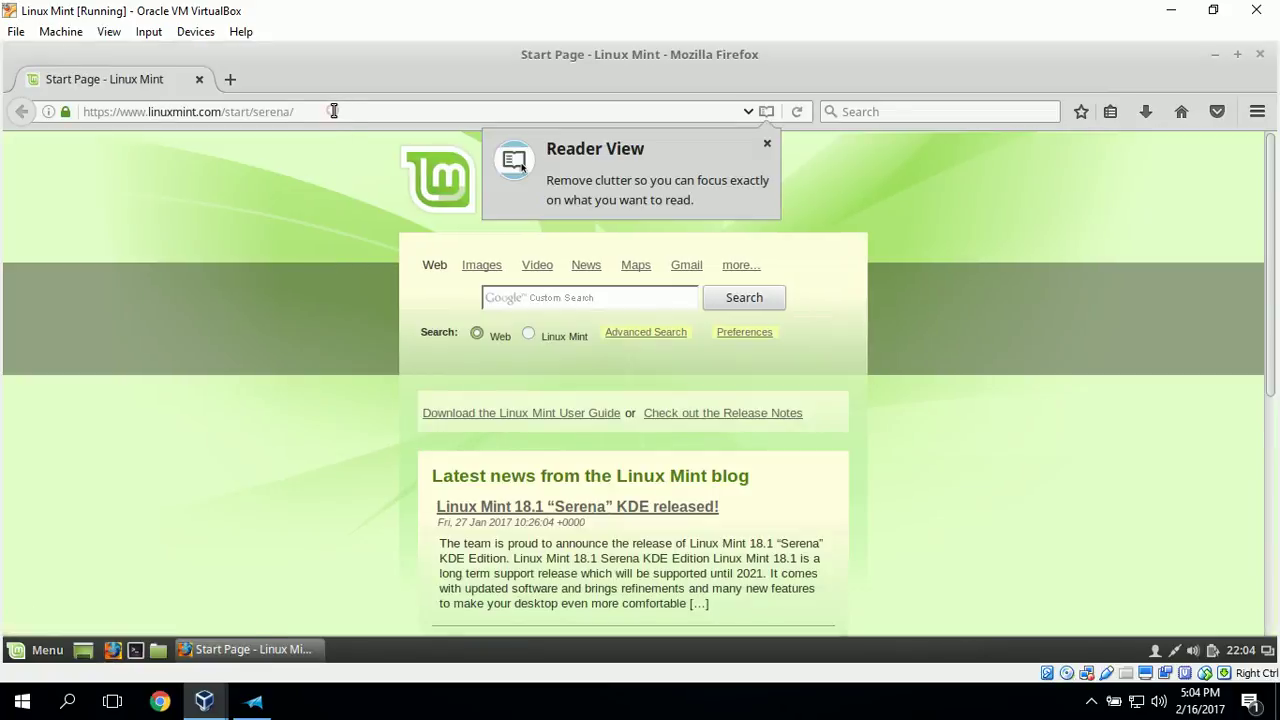
left_click(334, 111)
key("BackSpace")
key("BackSpace")
key("BackSpace")
key("BackSpace")
key("BackSpace")
key("BackSpace")
key("BackSpace")
key("BackSpace")
key("BackSpace")
key("BackSpace")
key("BackSpace")
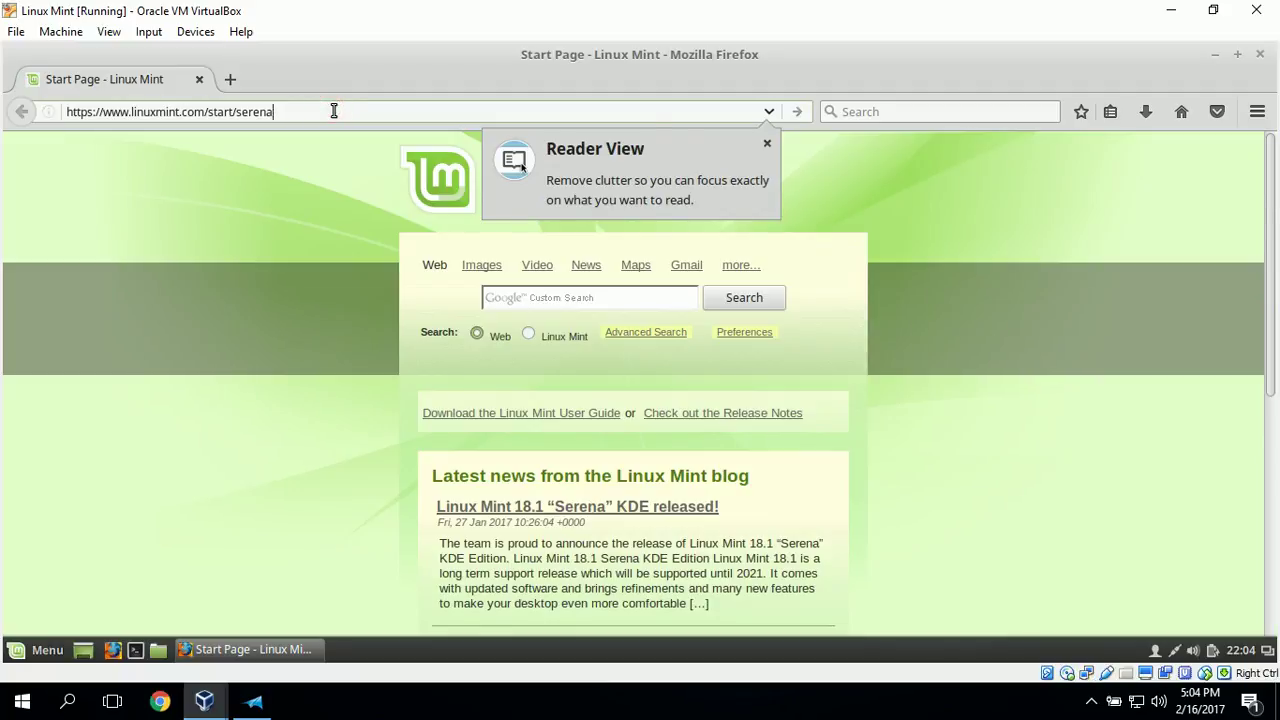
key("BackSpace")
key("BackSpace")
key("BackSpace")
key("BackSpace")
key("BackSpace")
key("BackSpace")
key("BackSpace")
key("BackSpace")
key("BackSpace")
key("BackSpace")
key("BackSpace")
key("BackSpace")
key("BackSpace")
key("BackSpace")
key("BackSpace")
key("BackSpace")
key("BackSpace")
key("BackSpace")
key("BackSpace")
key("BackSpace")
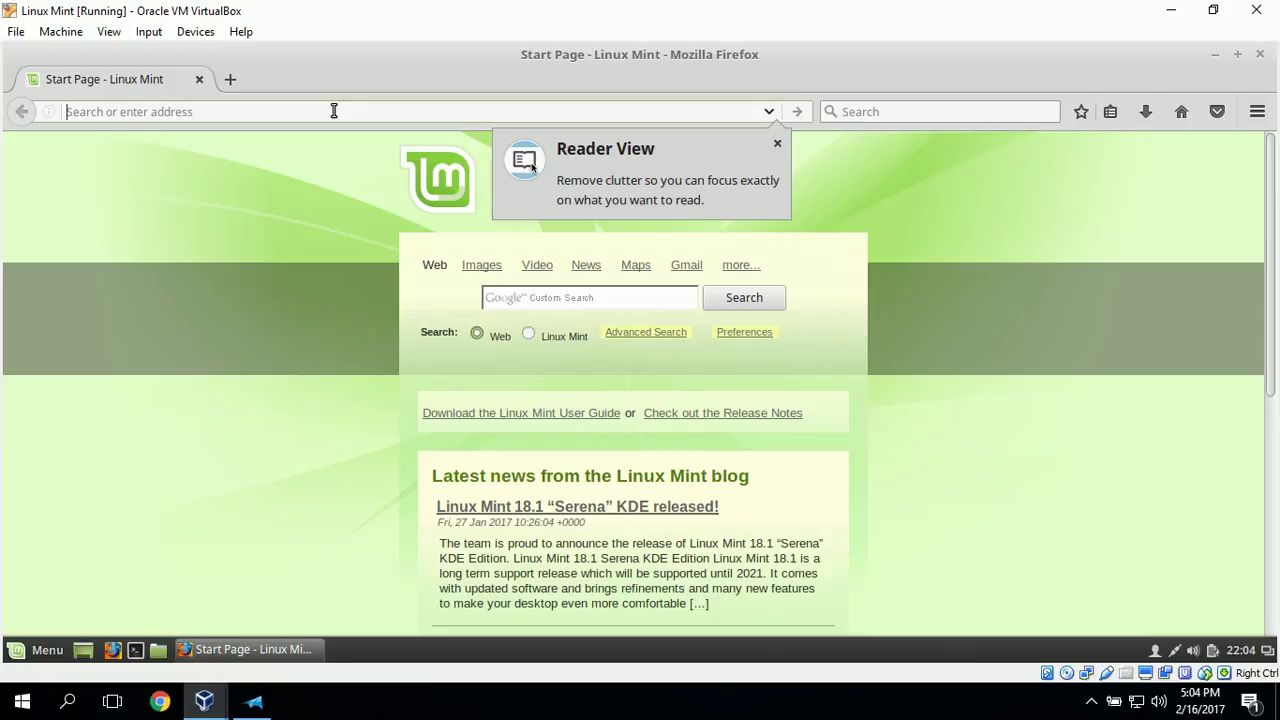
type("www.")
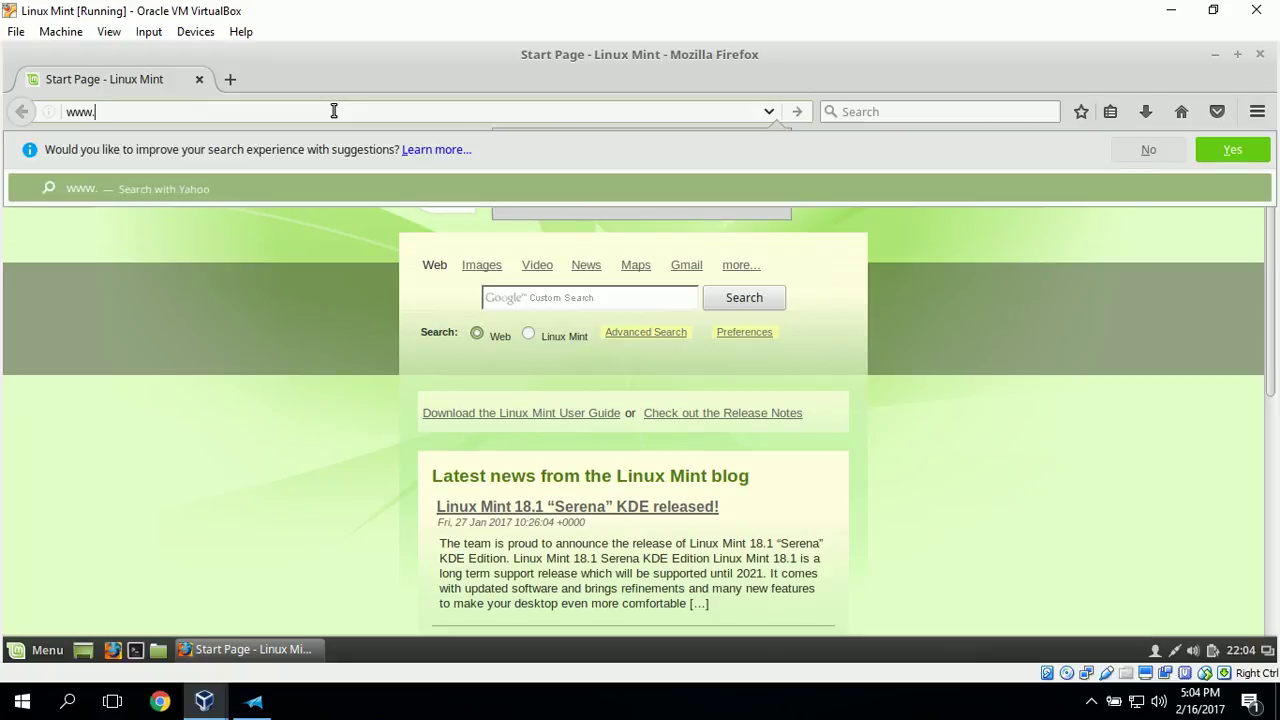
type("google.com")
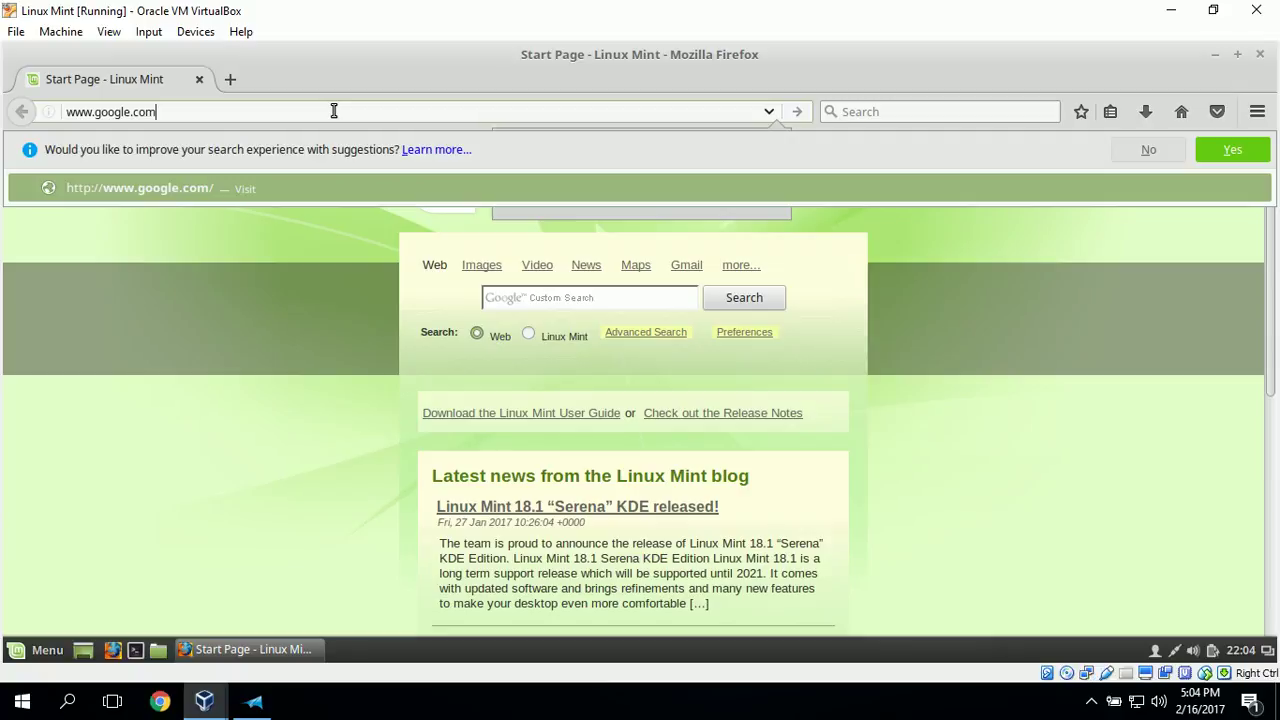
key("Return")
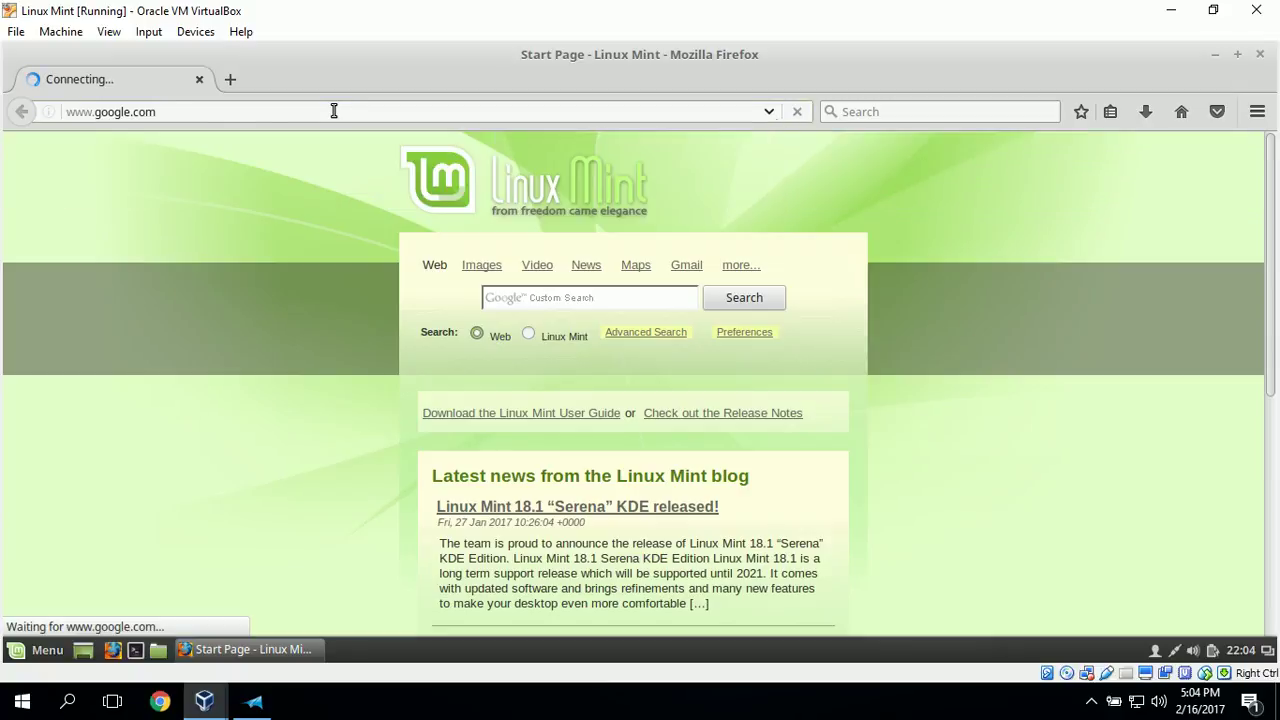